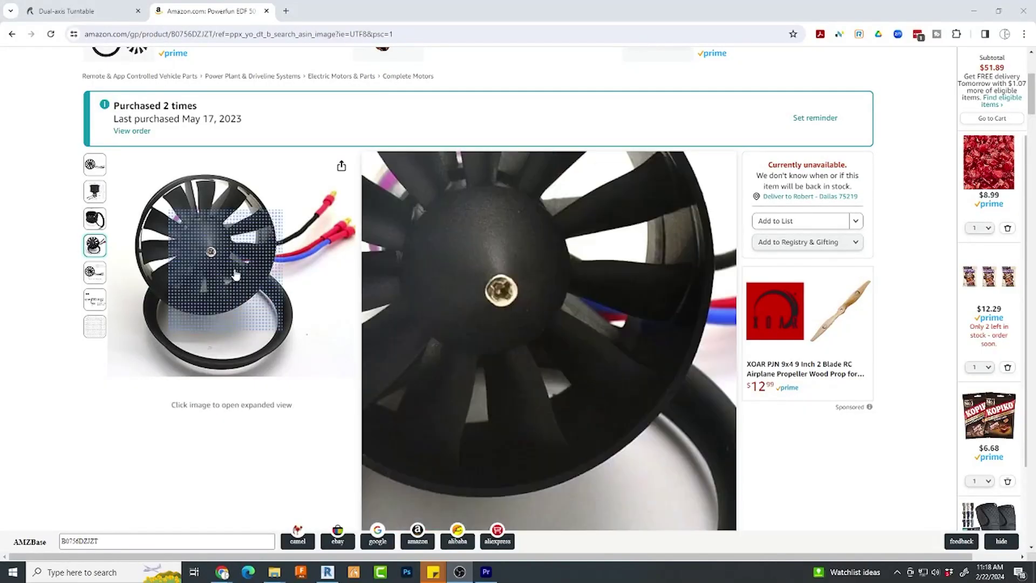
Step: Show the Dual-axis Turntable's second product photo, then select model 0216_01's blade edge loop
scroll(814, 387, "up", 2)
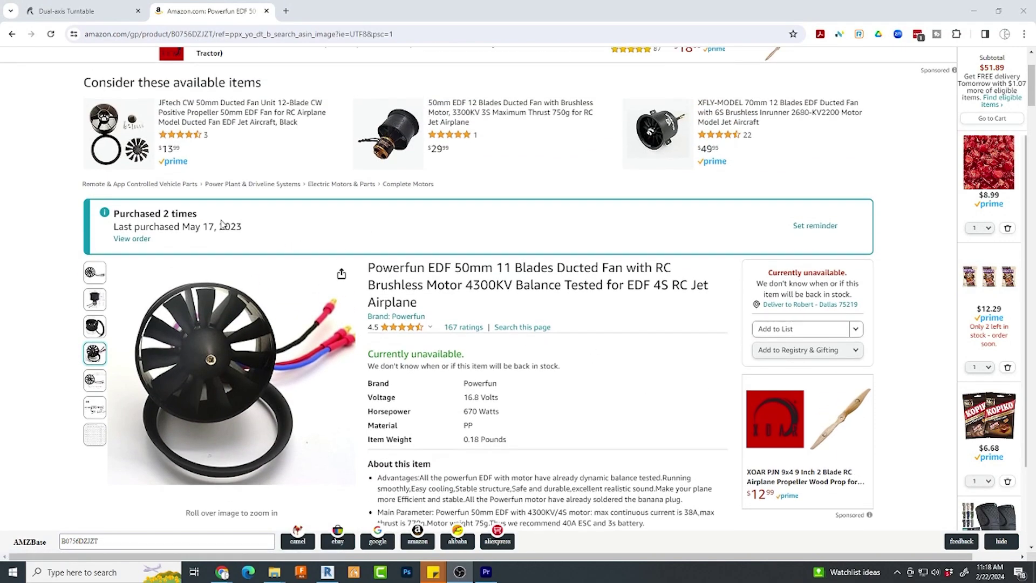
scroll(205, 197, "down", 1)
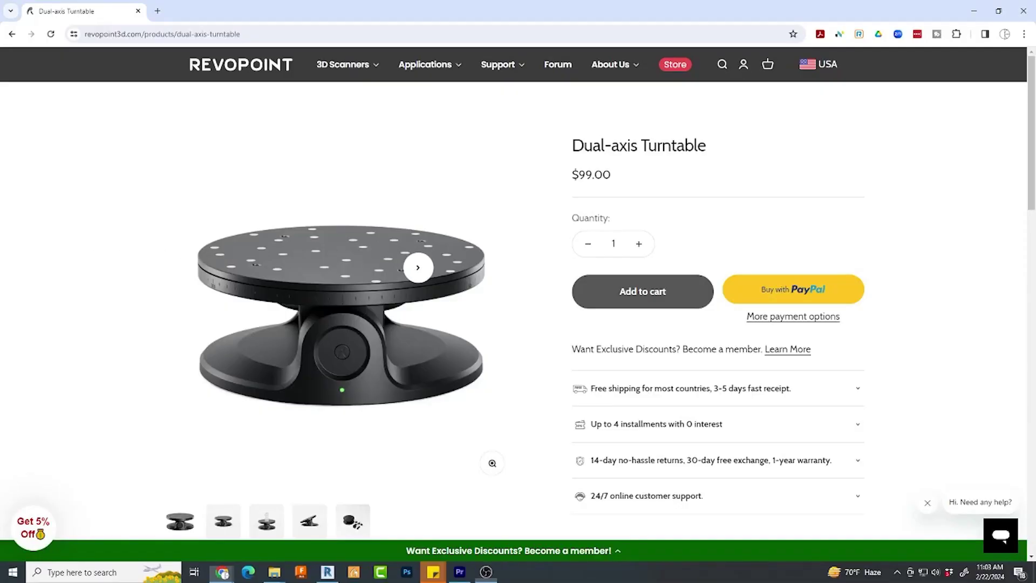
left_click(418, 267)
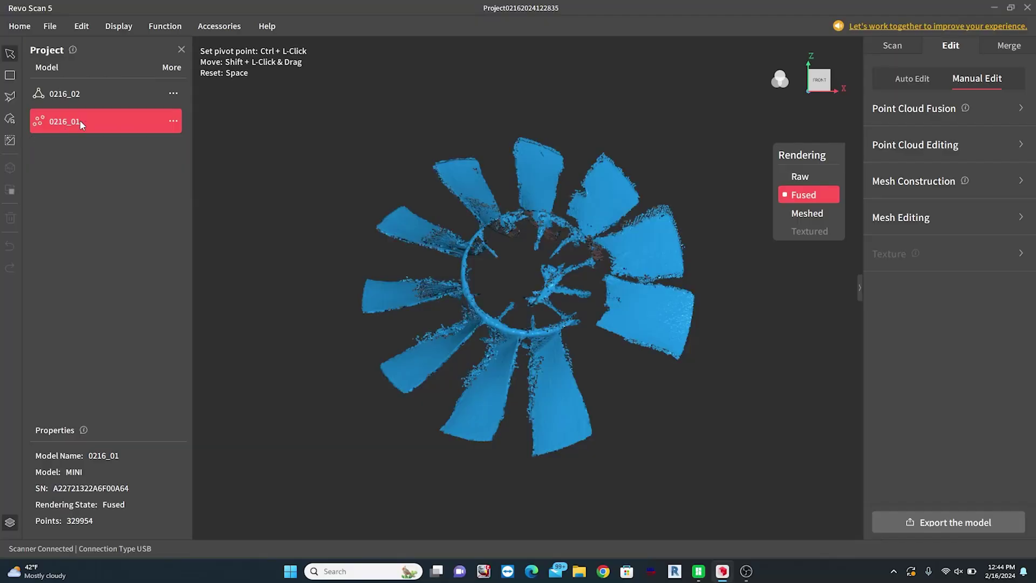
left_click(171, 131)
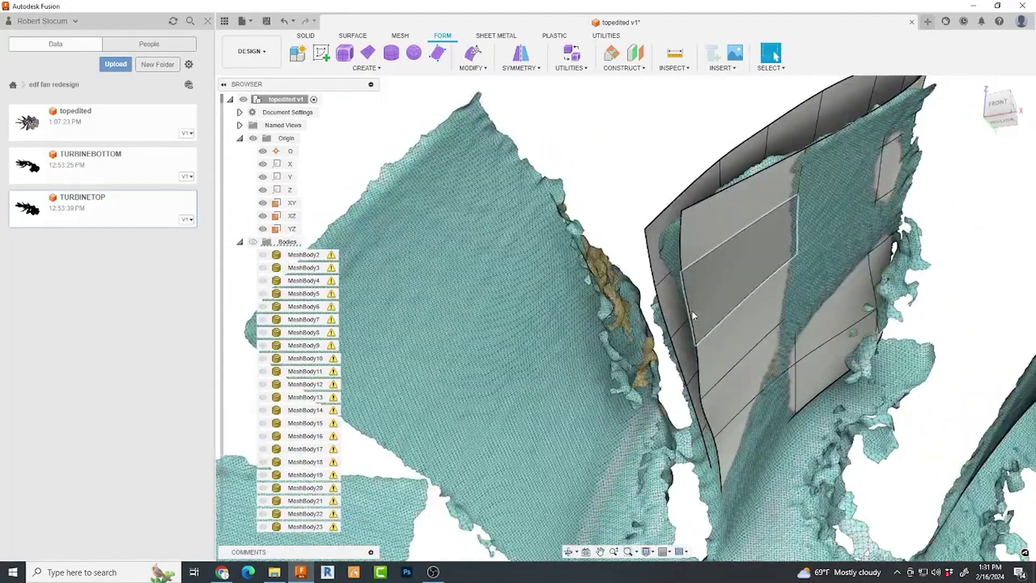
double_click(694, 315)
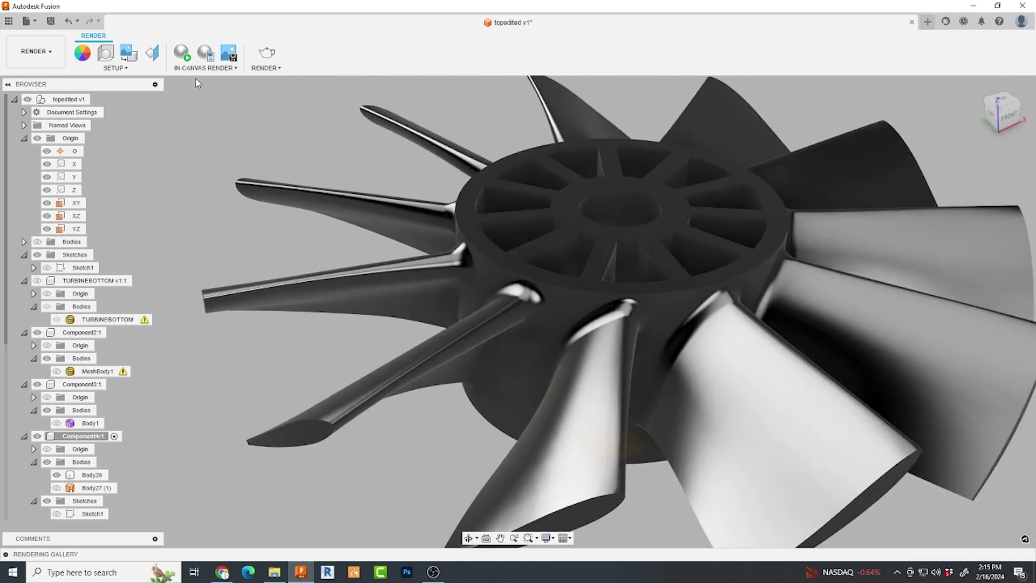
Step: Search the appearance library for 'chrome' and apply Chrome to the fan's hub body
left_click(116, 68)
left_click(108, 92)
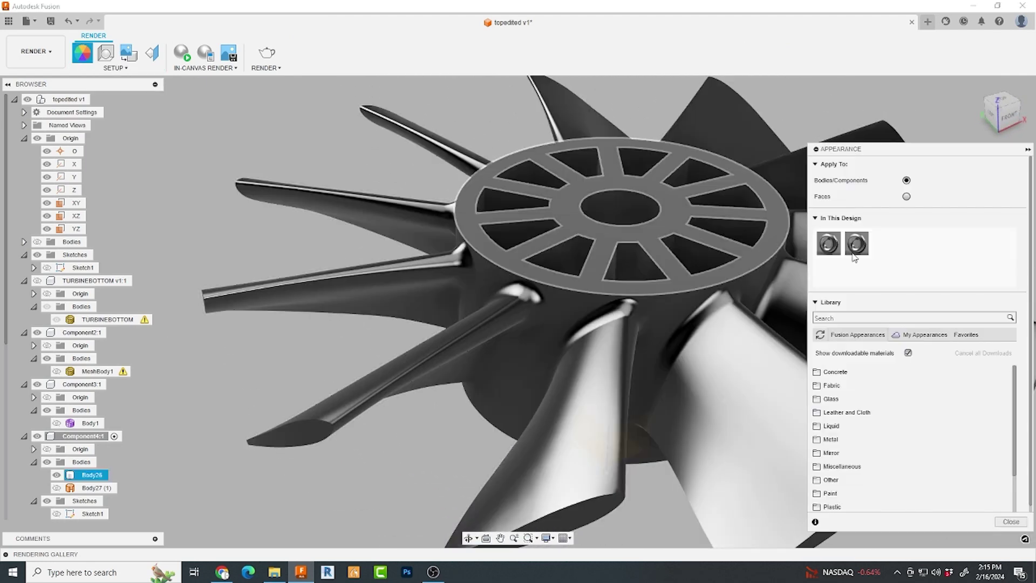
left_click(852, 319)
type("chrome")
key("Return")
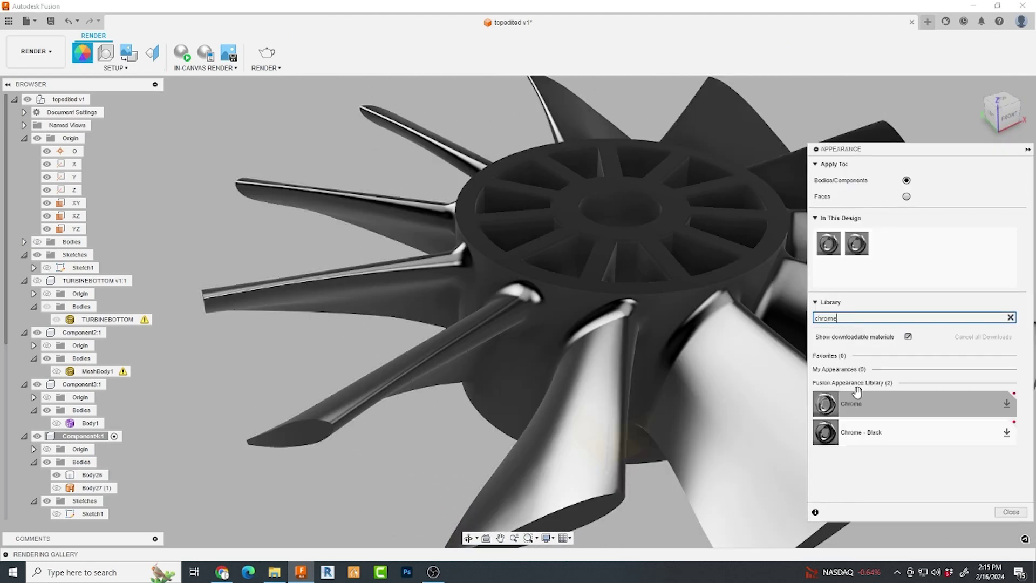
left_click_drag(825, 404, 747, 440)
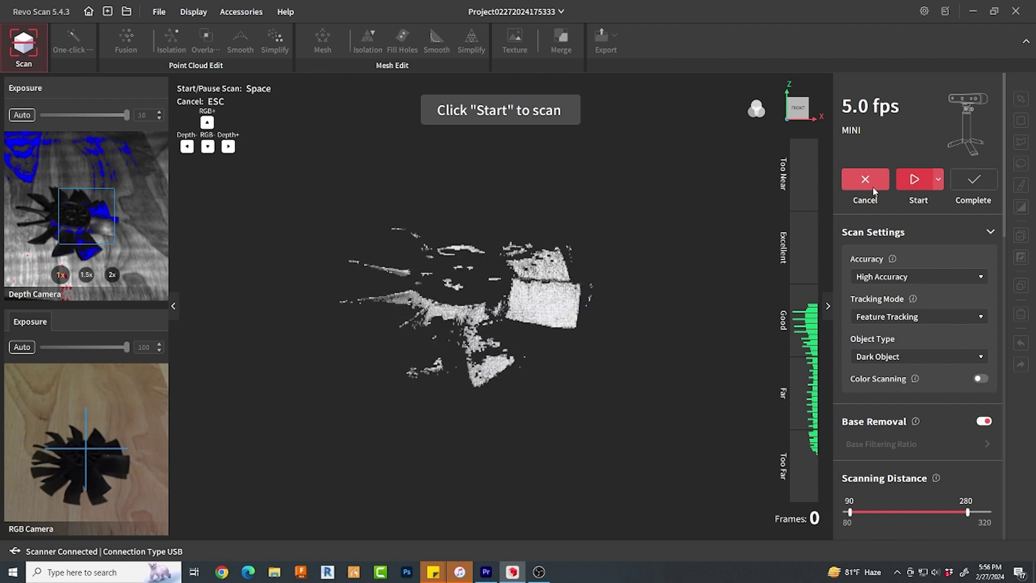
Step: Keep High Accuracy as the scan accuracy and Feature Tracking as the tracking mode
left_click(981, 277)
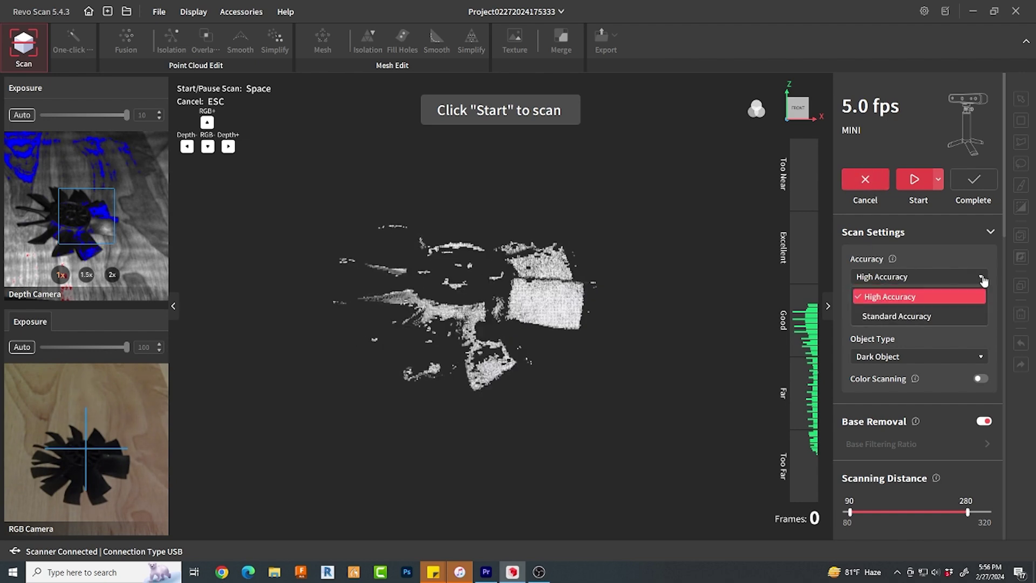
left_click(912, 297)
left_click(982, 318)
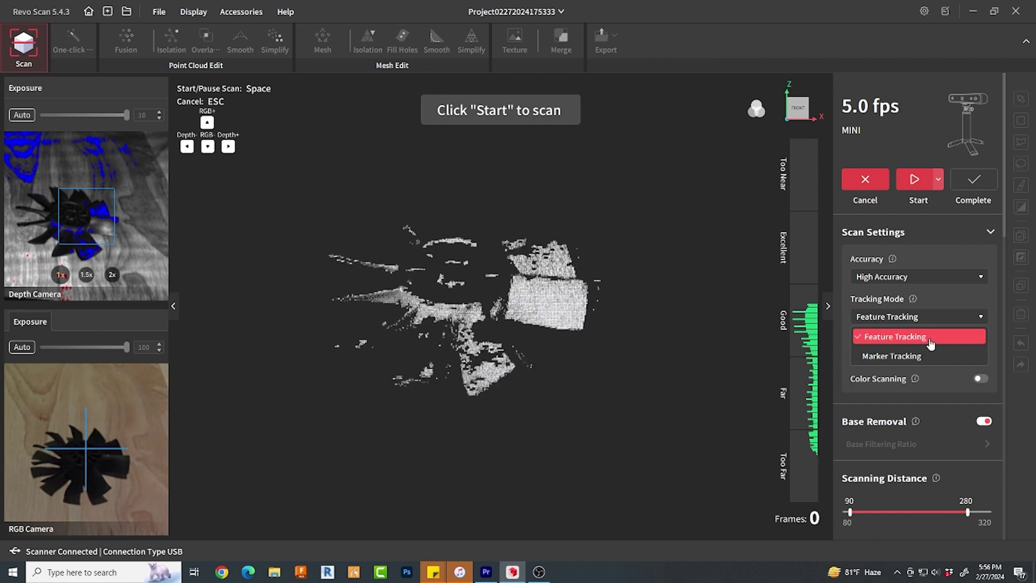
left_click(988, 299)
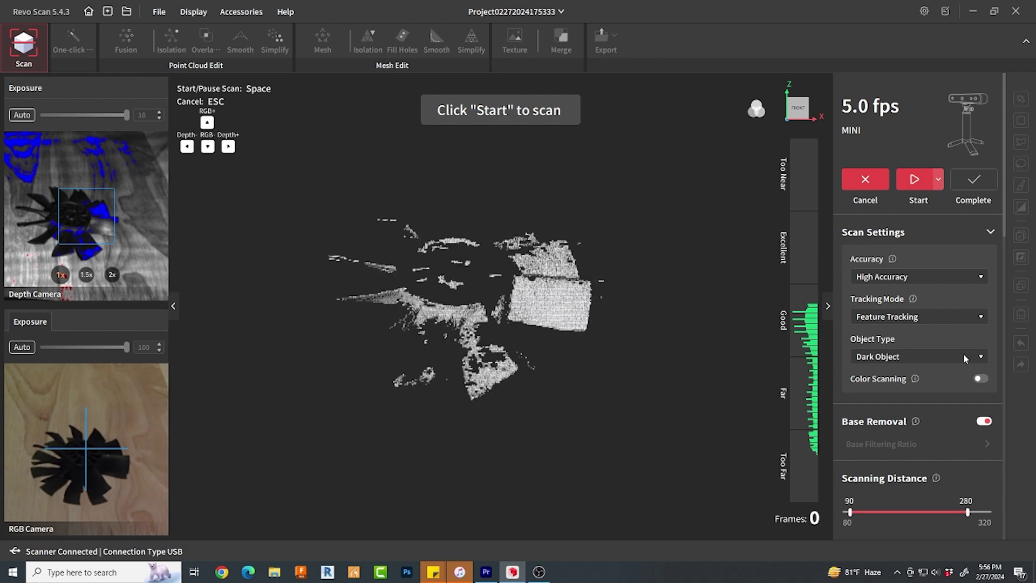
Step: Switch the object type to General Object, then back to Dark Object
left_click(982, 359)
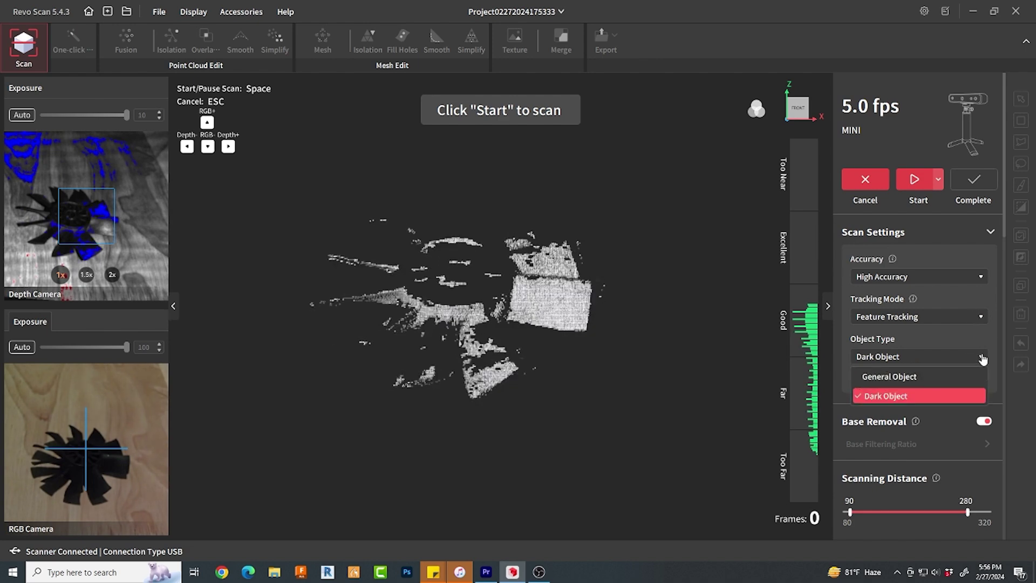
left_click(924, 377)
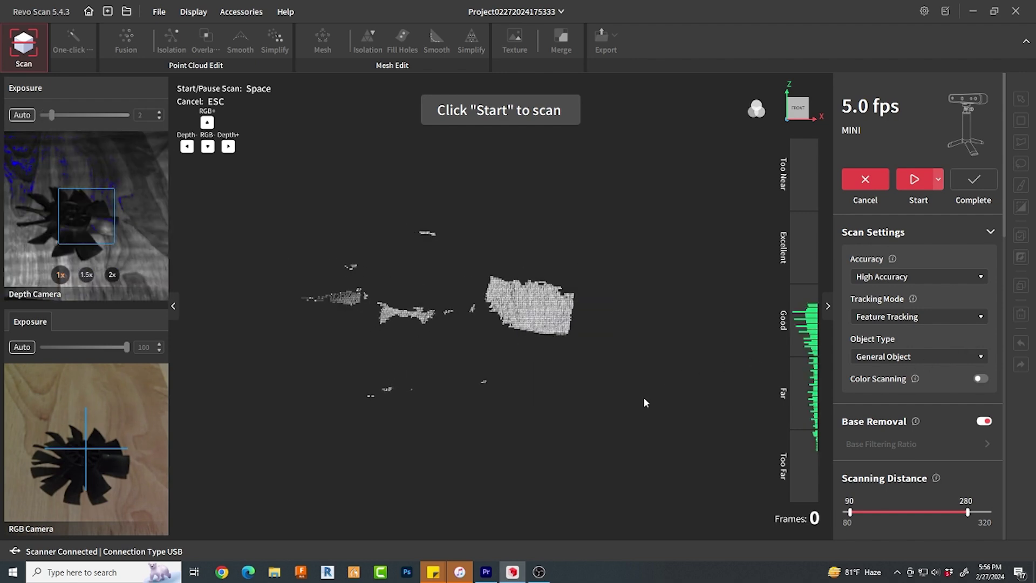
left_click(974, 358)
left_click(908, 396)
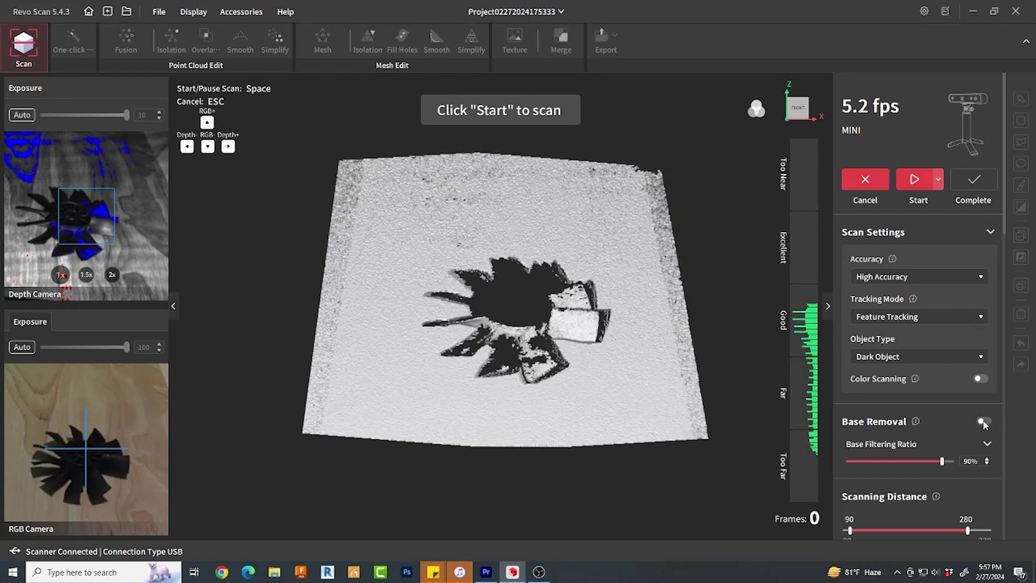
Step: Turn Base Removal back on and set the scanning distance range to 100–275
left_click(982, 422)
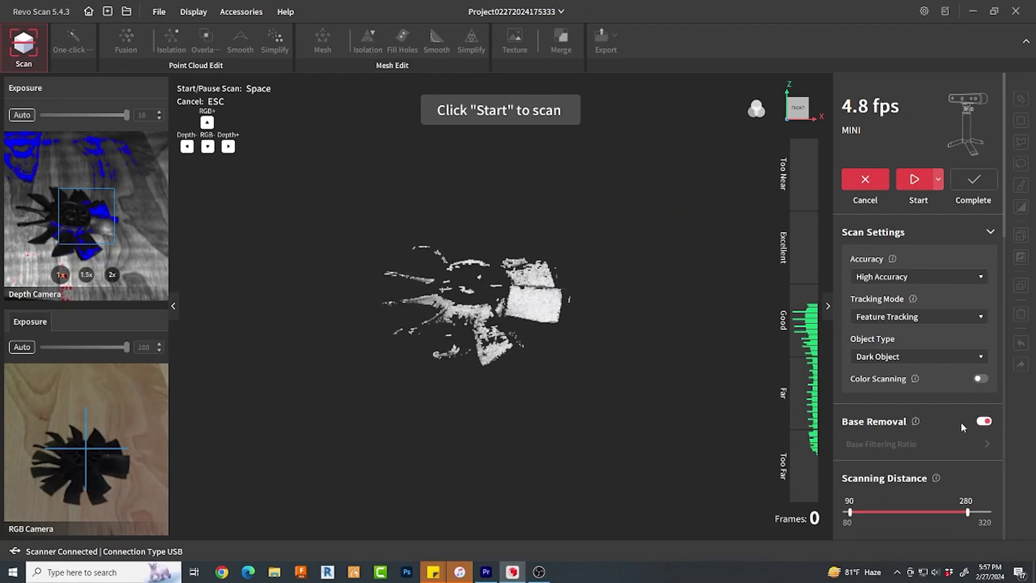
scroll(959, 444, "down", 2)
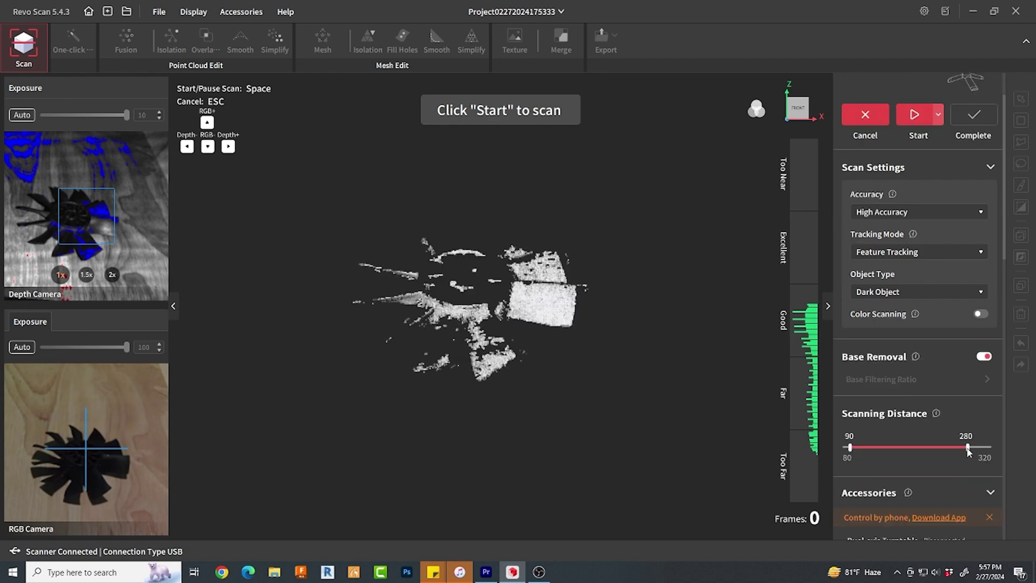
left_click_drag(969, 450, 964, 447)
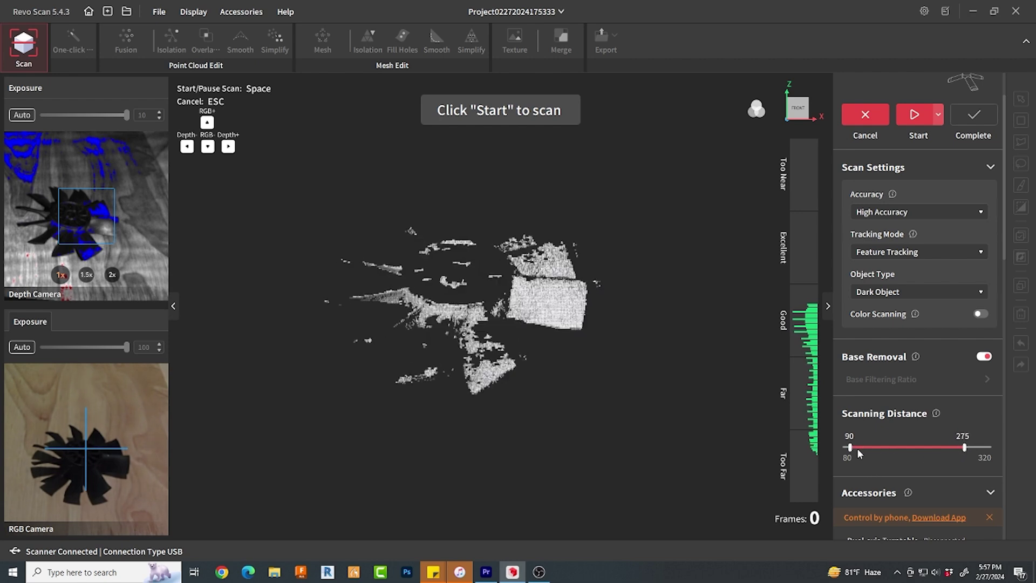
left_click_drag(851, 448, 856, 448)
scroll(885, 462, "down", 1)
scroll(889, 465, "down", 1)
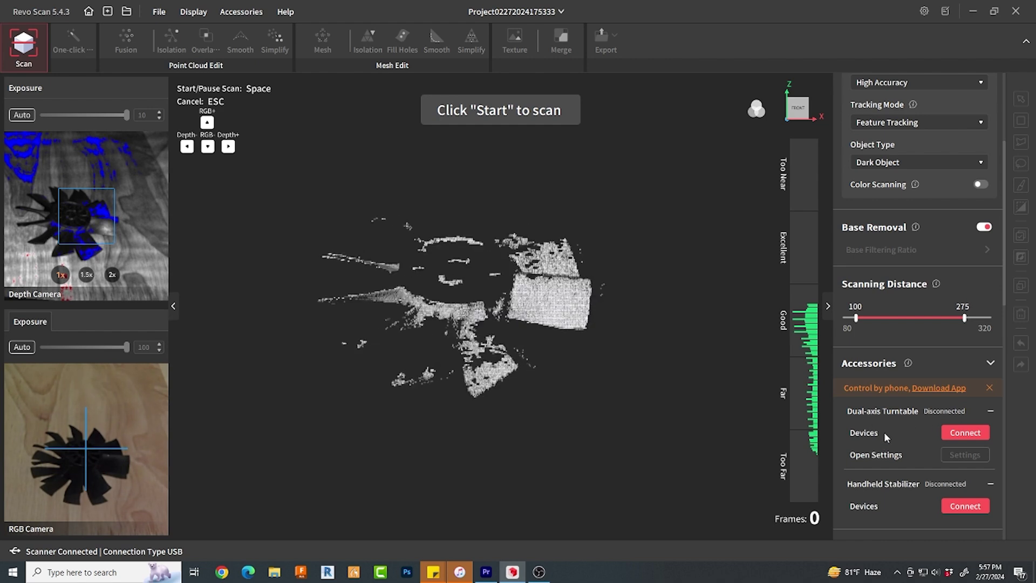
scroll(884, 436, "down", 1)
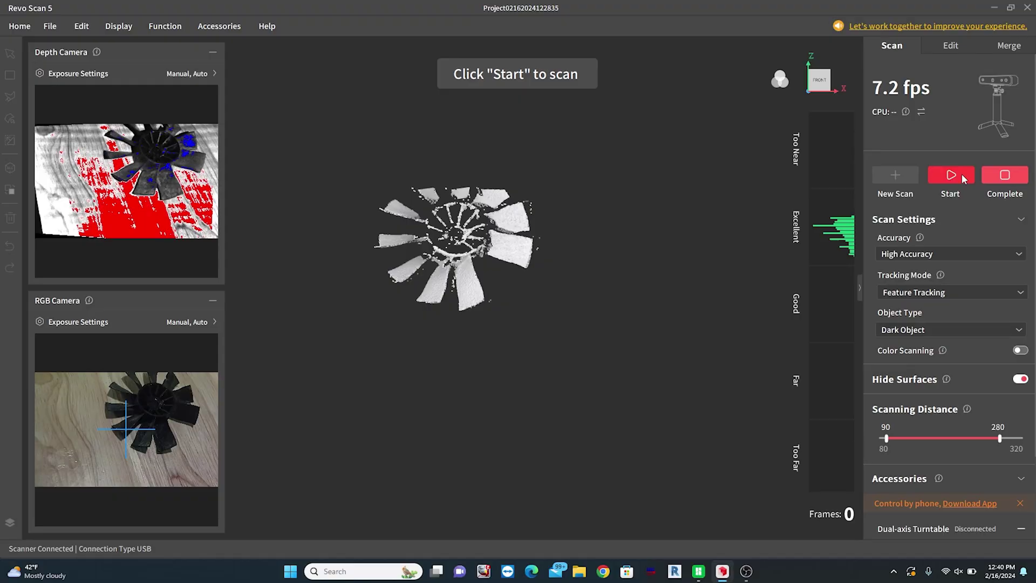
Step: Start capturing the fan scan from the Scan panel
left_click(963, 178)
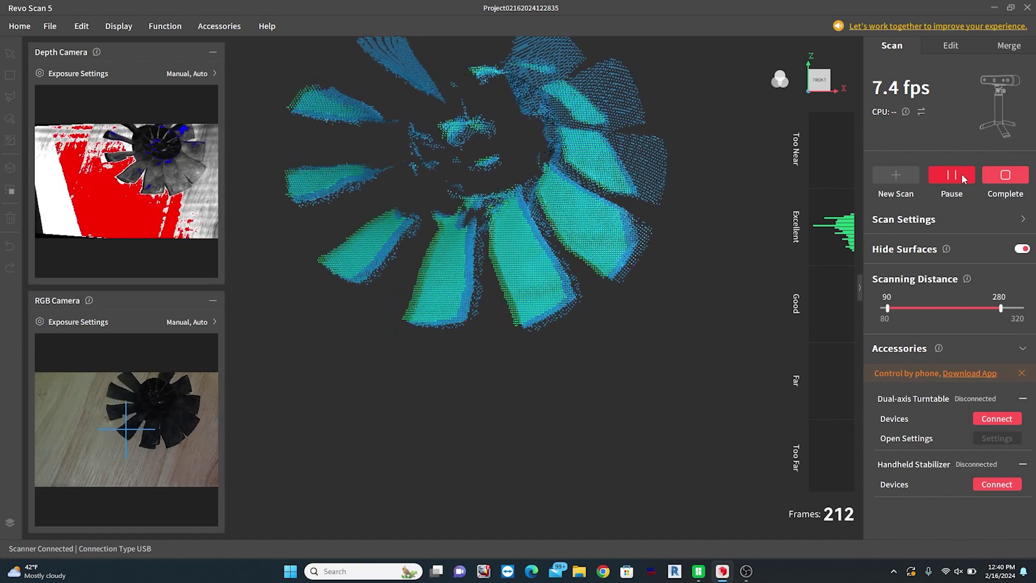
Step: Pause the scan at 255 frames and complete it, keeping the point cloud
left_click(964, 179)
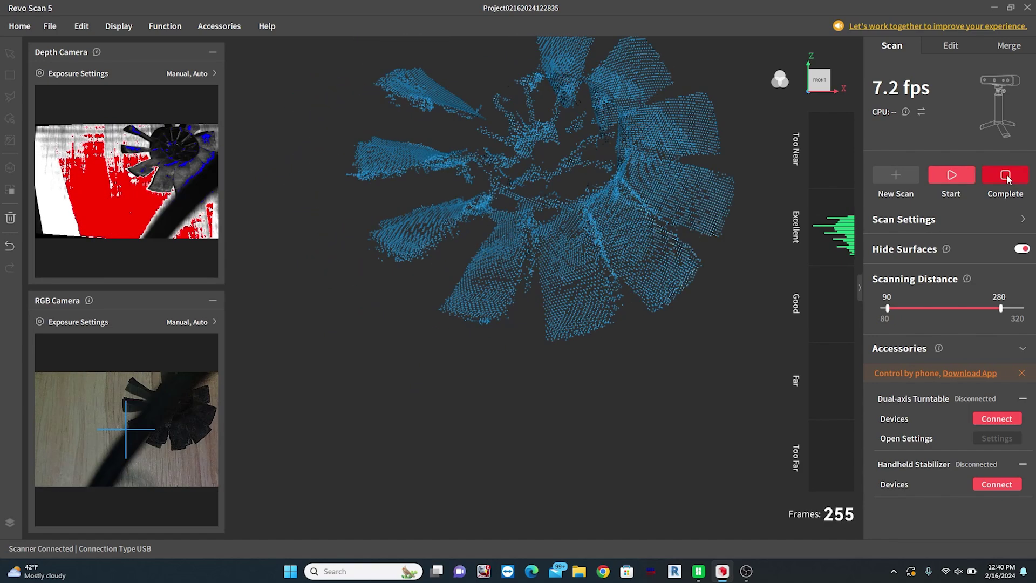
left_click(1006, 176)
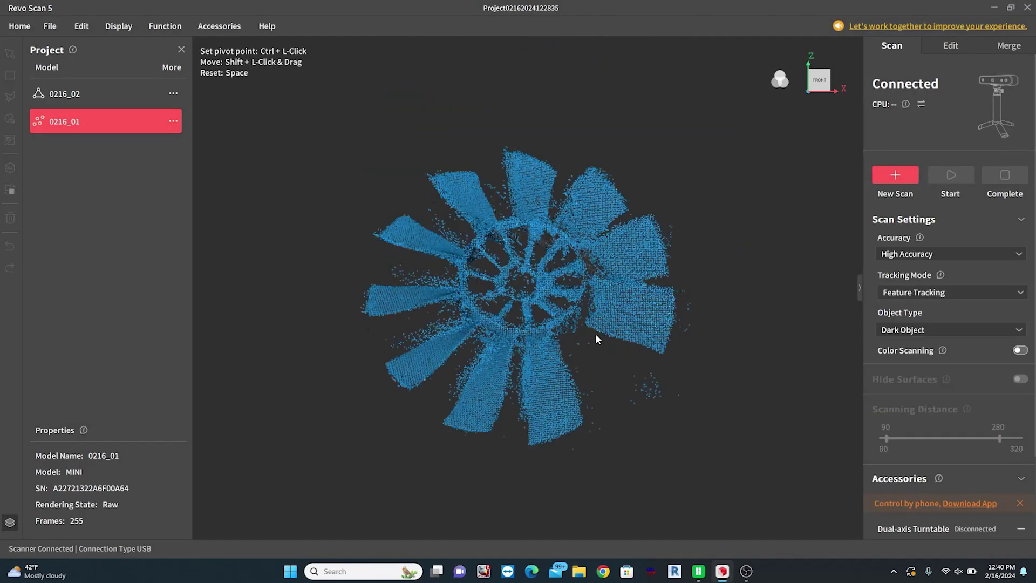
left_click_drag(593, 347, 605, 257)
Step: Run Auto Edit with Point Cloud Fusion and Mesh Construction on model 0216_01
left_click(952, 46)
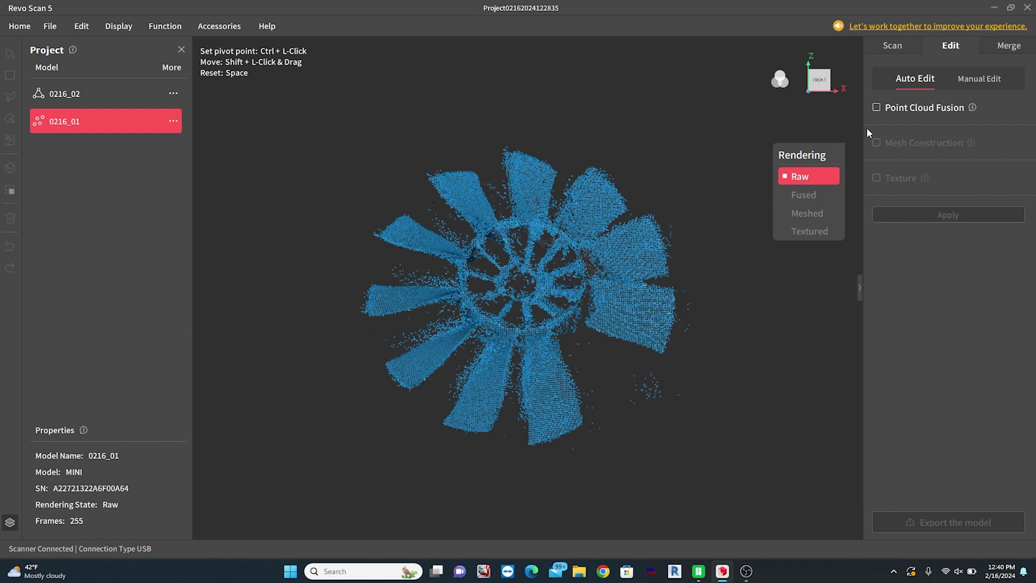
left_click(877, 106)
left_click(876, 143)
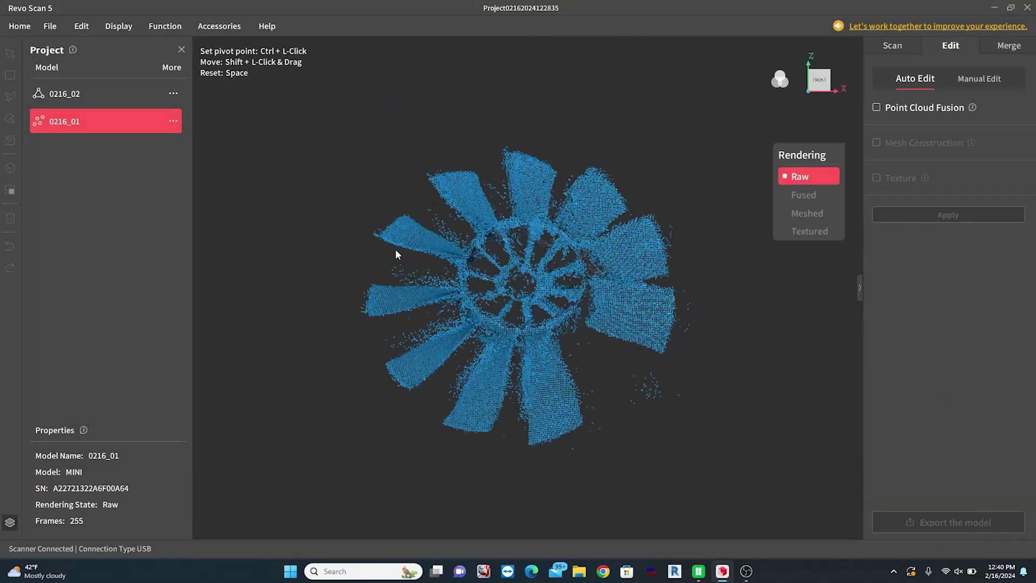
left_click(876, 143)
left_click(940, 216)
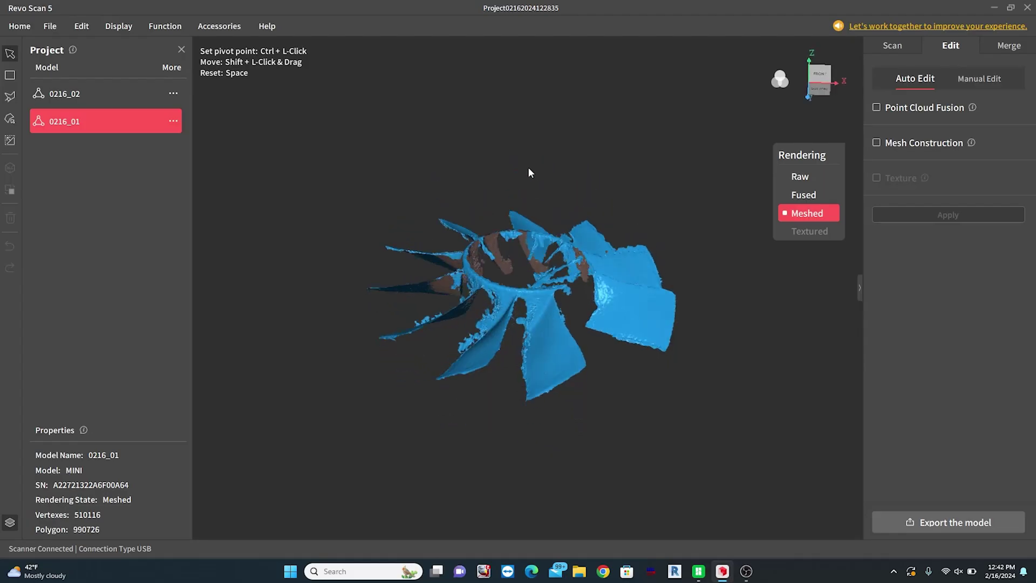
left_click_drag(528, 173, 596, 370)
Step: In the Merge tab, select 0216_02 alongside 0216_01 for feature-aligned merging
left_click(1009, 46)
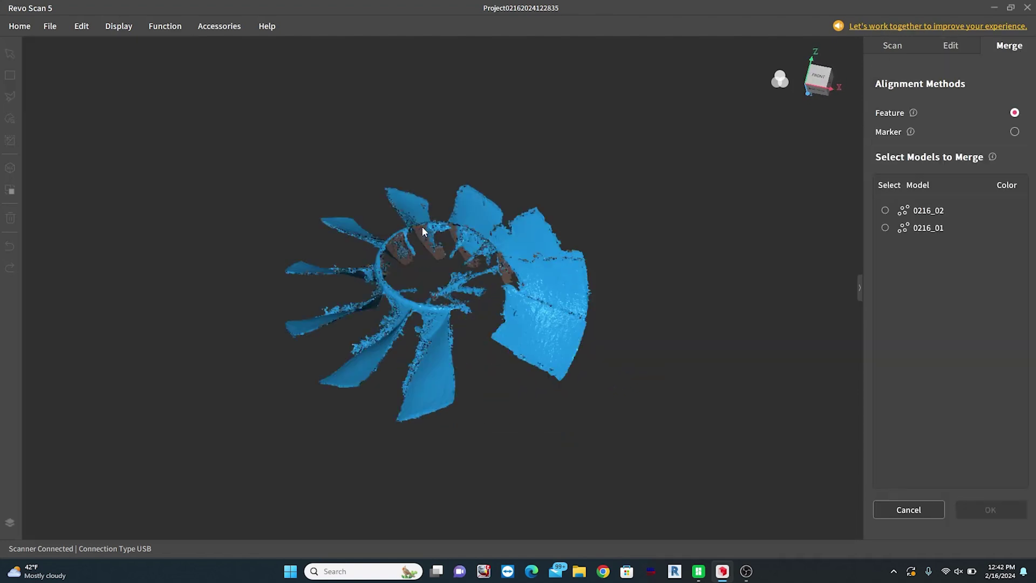
left_click(885, 210)
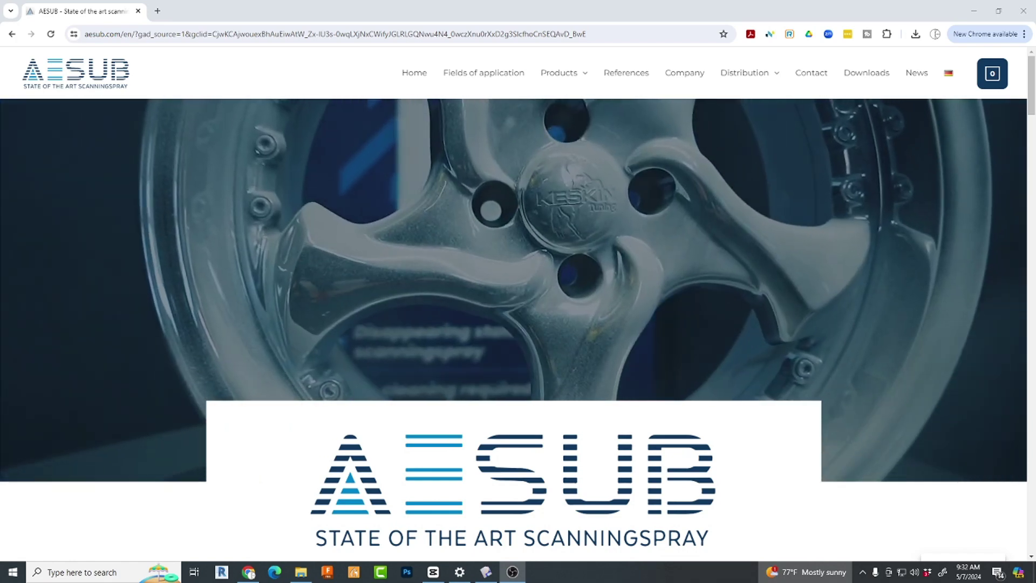
Step: Return to the 'scan spray' results and search the 'aesub spray' suggestion
key("alt+Left")
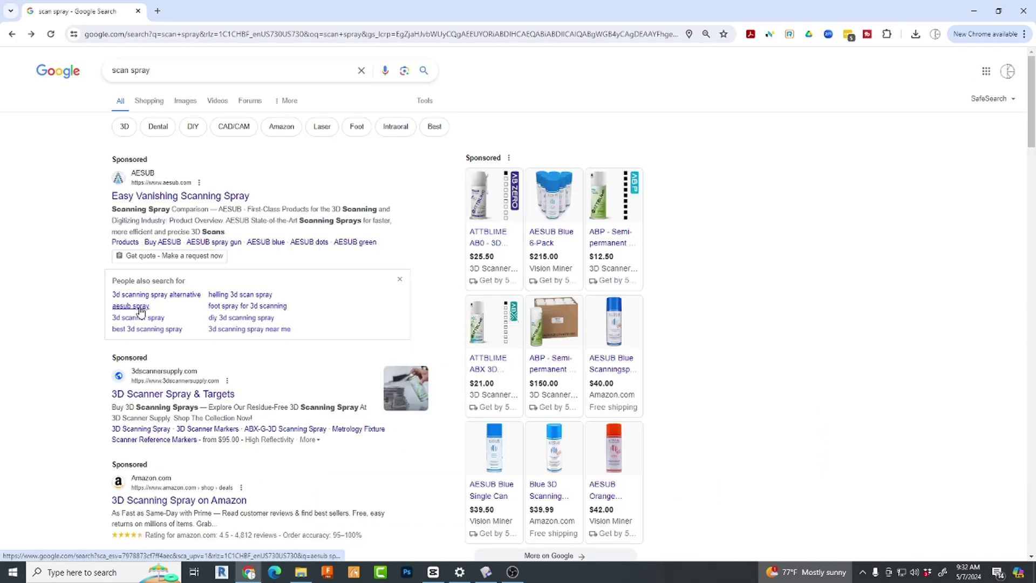
left_click(140, 308)
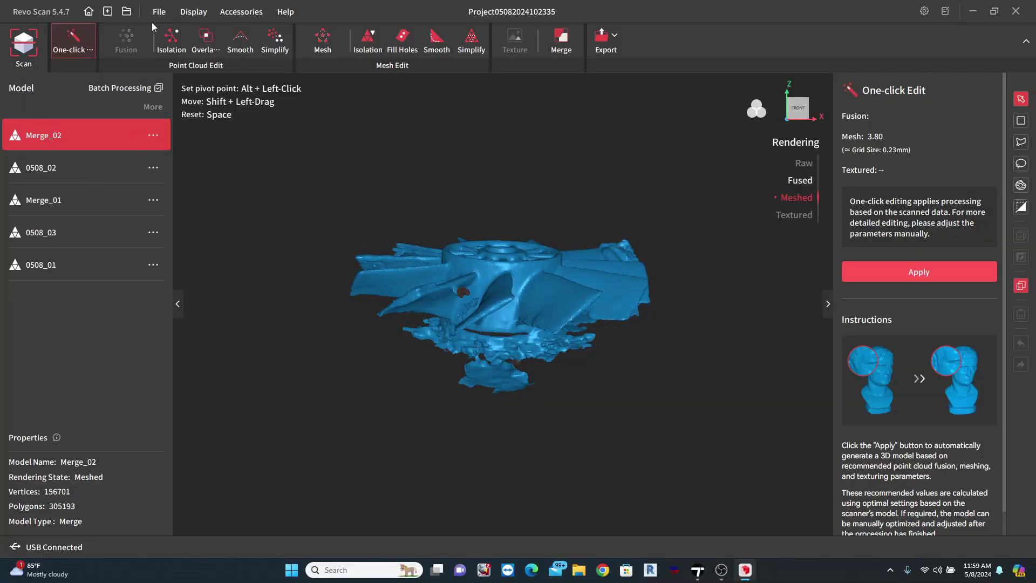
Step: Connect the REVO_DUAL_AXIS_TABLE turntable via Accessories > Dual-axis Turntable > Connection
left_click(236, 13)
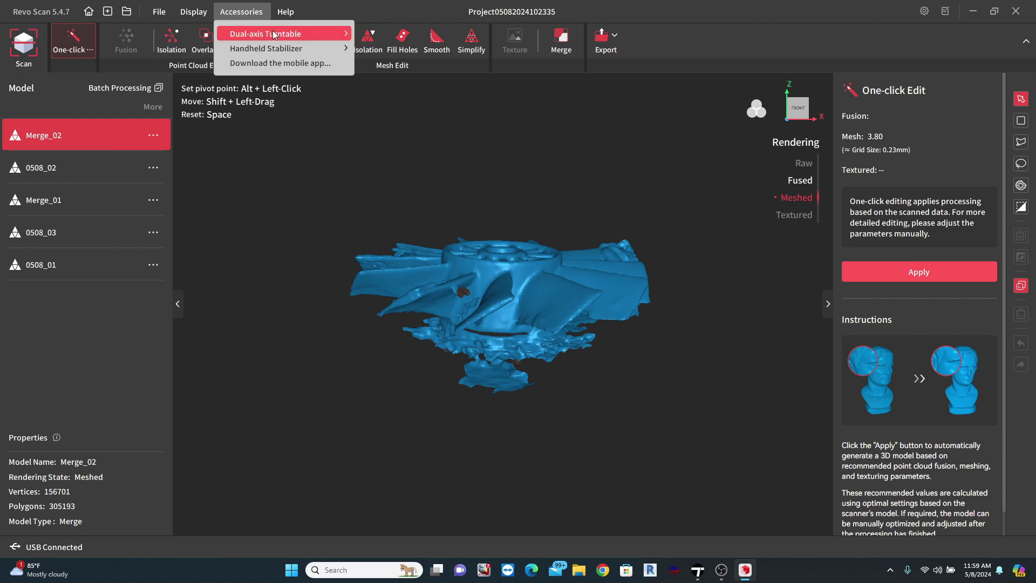
mouse_move(273, 35)
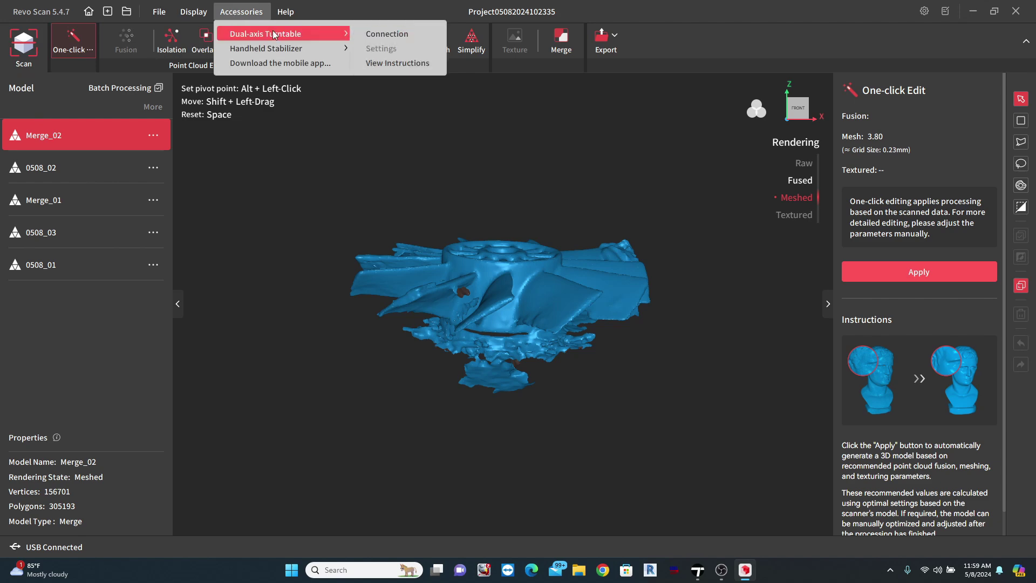
left_click(395, 33)
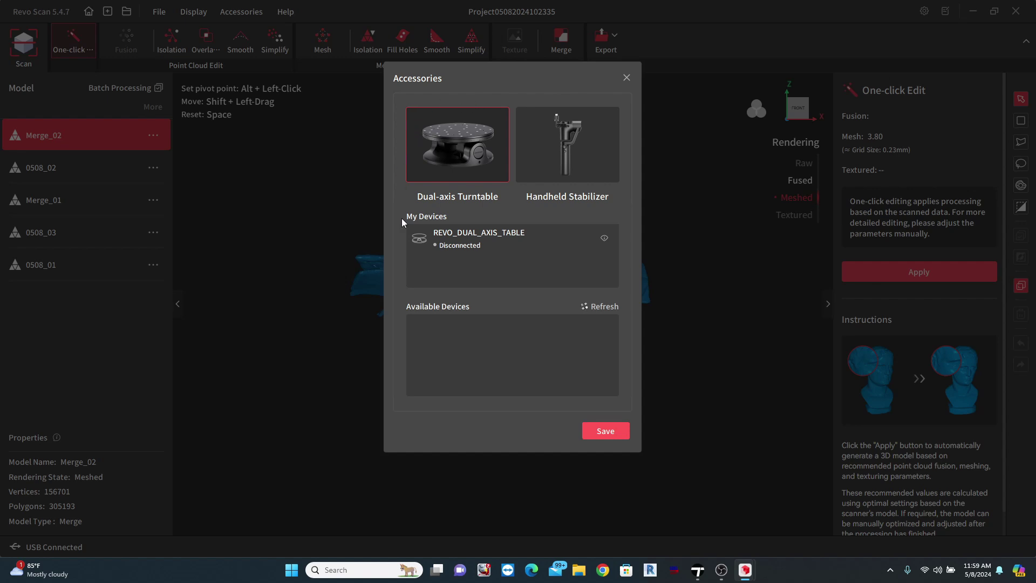
mouse_move(468, 235)
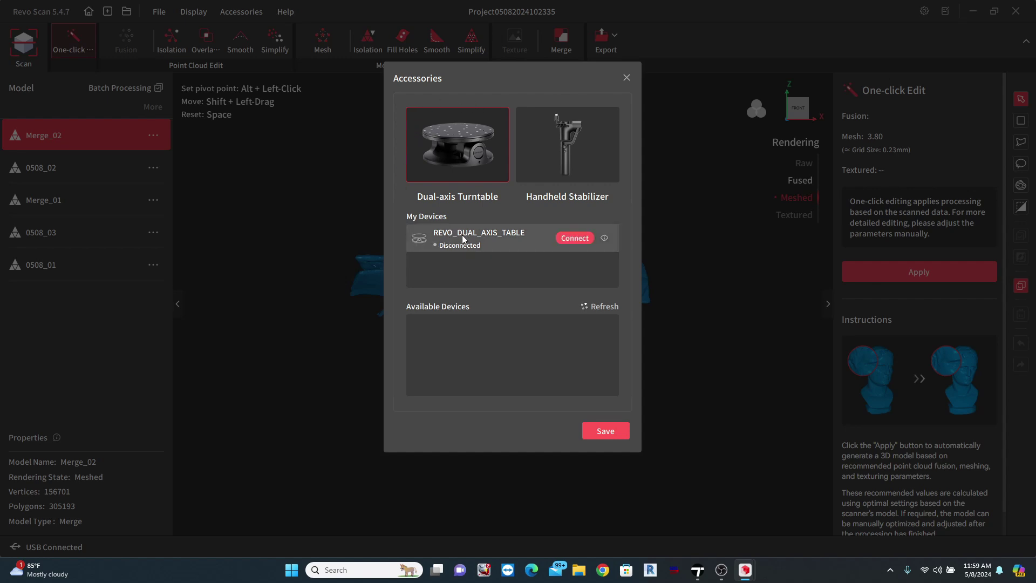
left_click(578, 240)
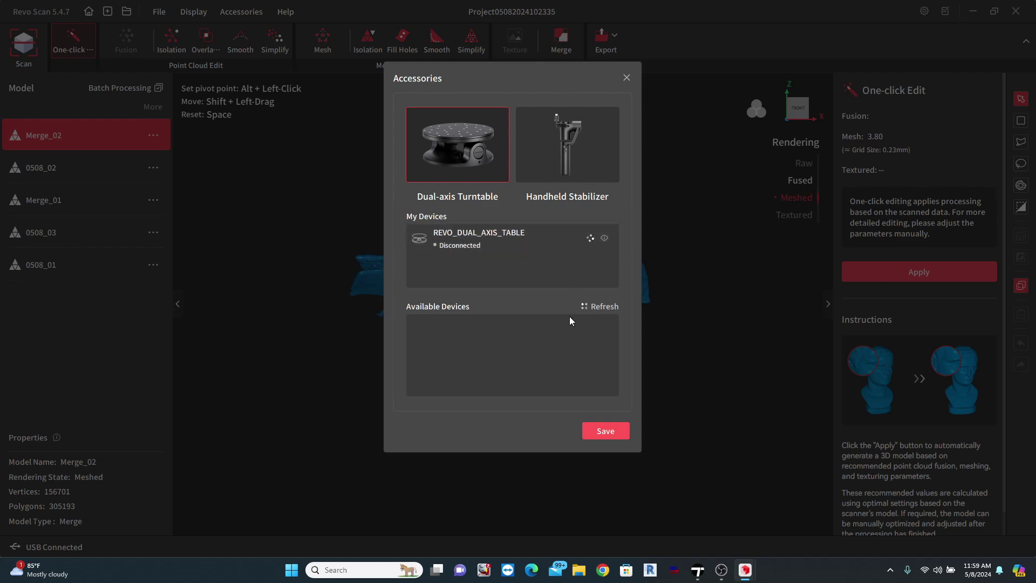
Step: Bring up the Dual-axis Turntable settings showing 53s/r speed and 0° angle
left_click(241, 12)
mouse_move(263, 47)
mouse_move(302, 34)
left_click(381, 48)
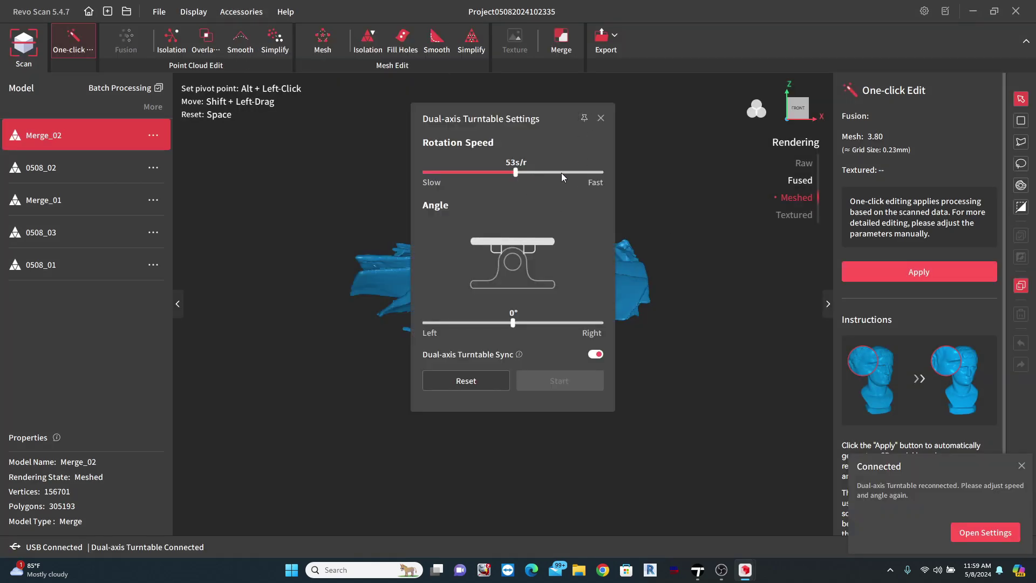
Step: Tilt the turntable to 11°, close its settings, and zoom the camera previews to 1.5x
left_click(549, 323)
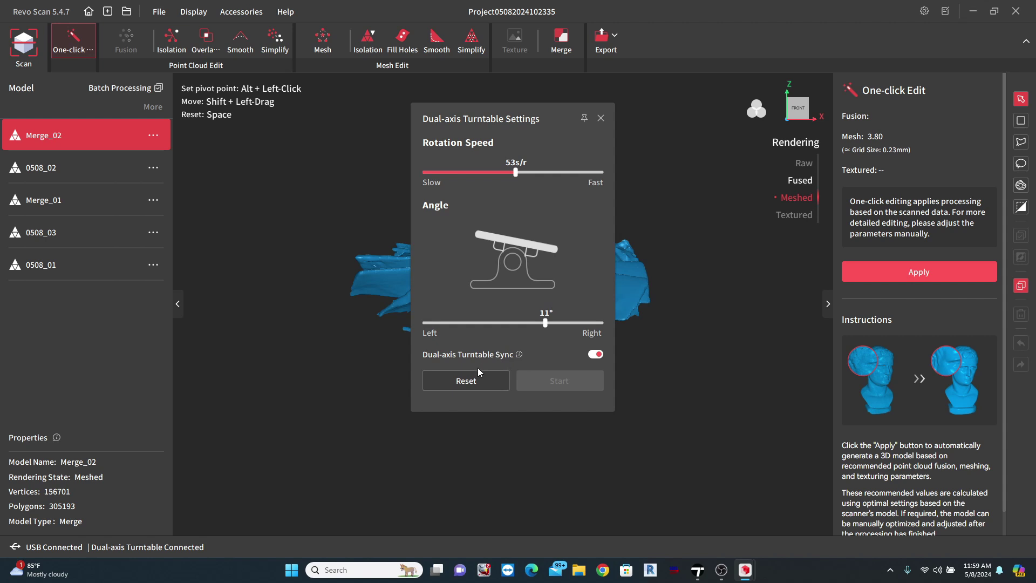
left_click(601, 118)
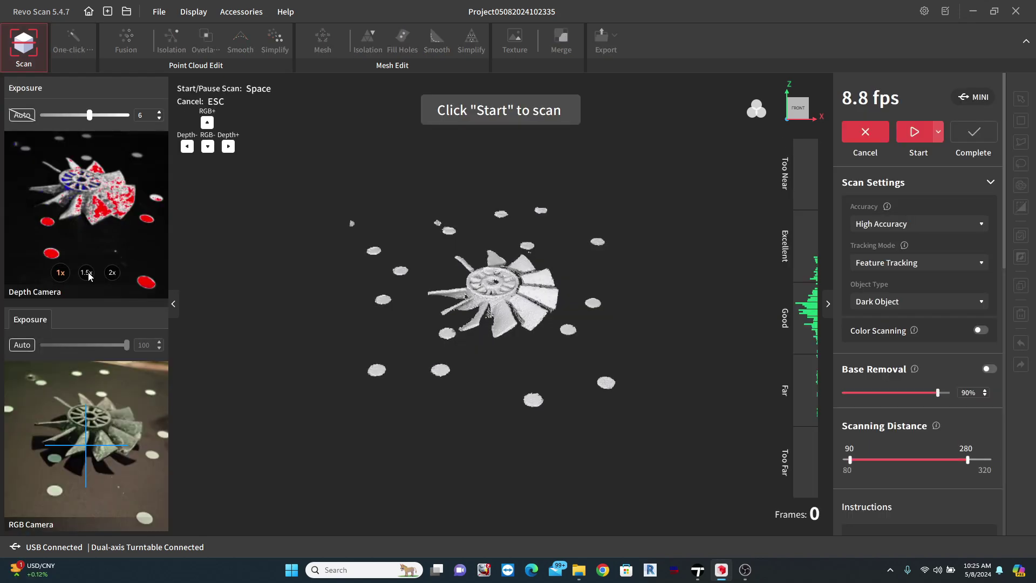
left_click(86, 272)
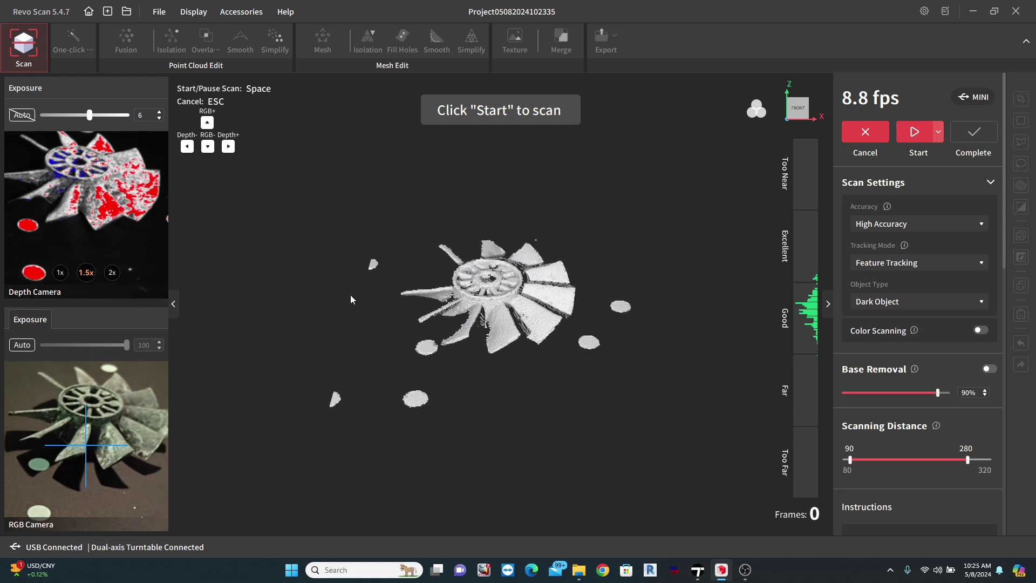
Step: Capture a turntable scan of the fan, then bring up Merge with 0508_02, Merge_01 and 0508_03
left_click(923, 135)
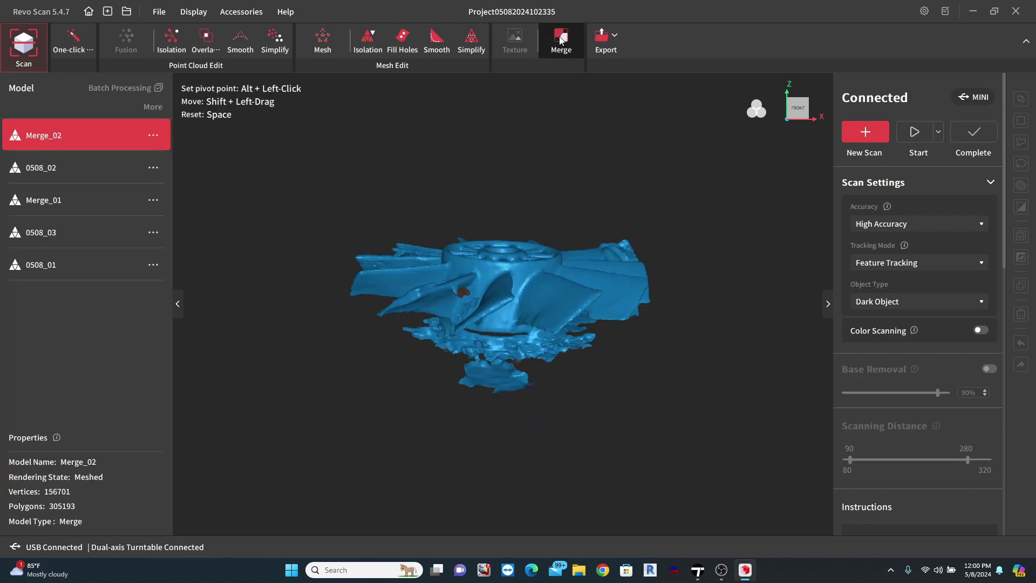
left_click(561, 37)
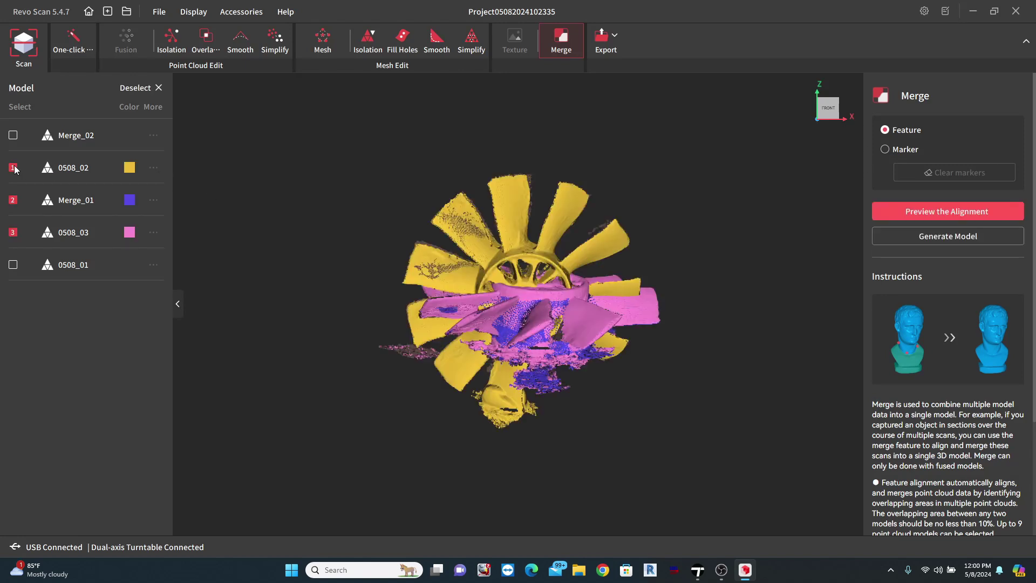
Step: Exclude 0508_02 and feature-merge Merge_01 with 0508_03 into Merge_03, then inspect the hub
left_click(13, 168)
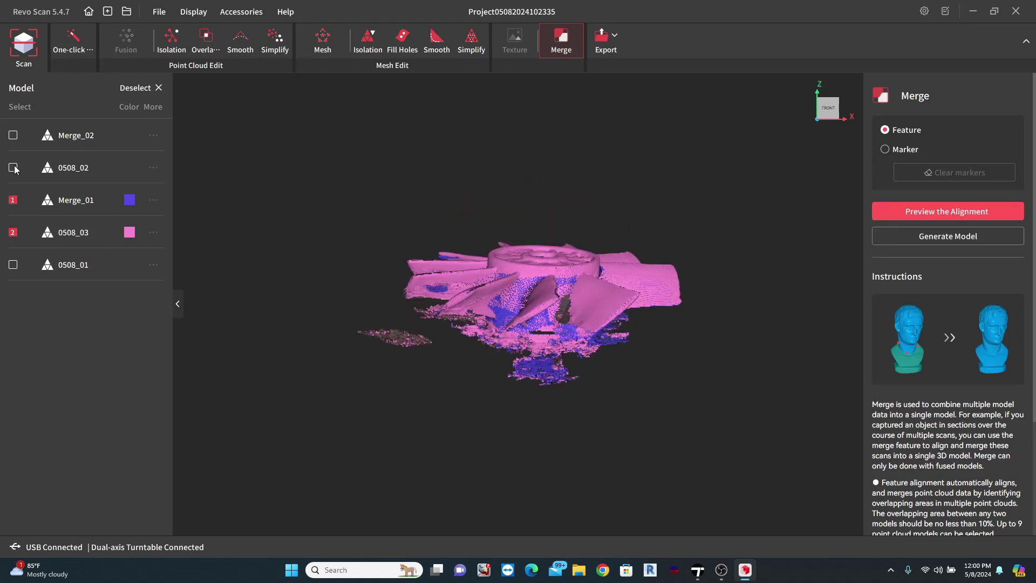
left_click_drag(724, 362, 701, 311)
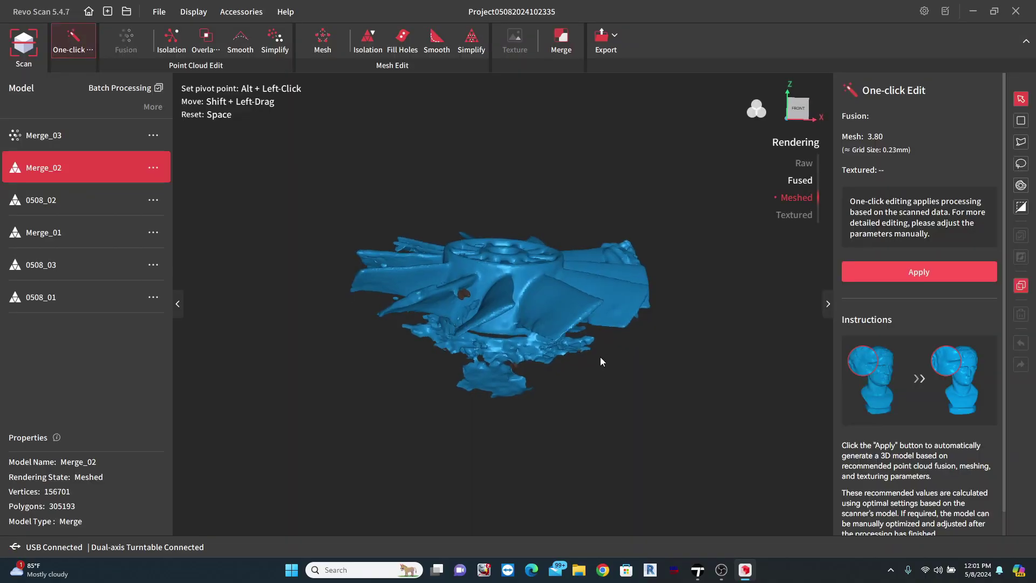
left_click_drag(601, 358, 492, 258)
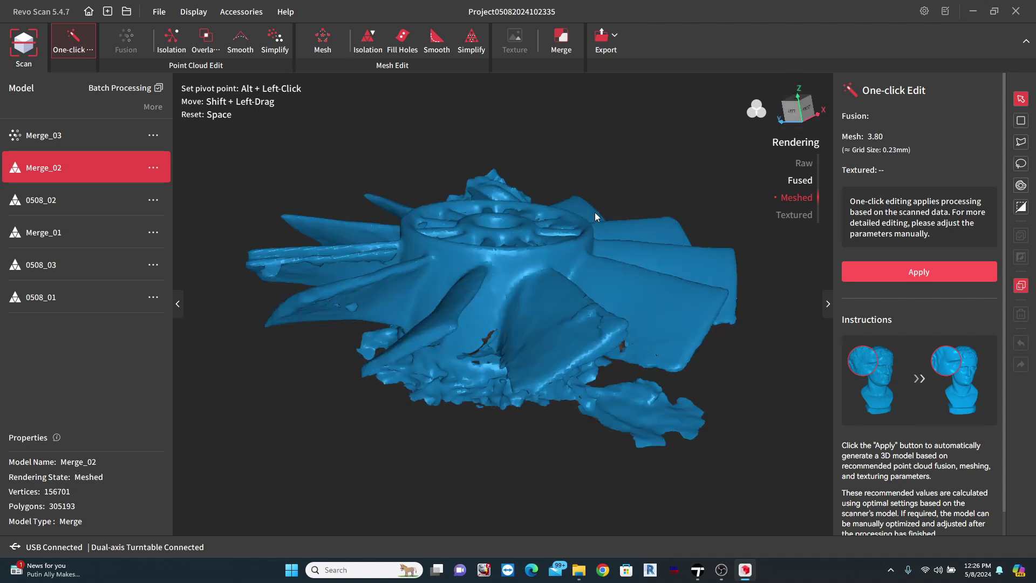
left_click_drag(595, 214, 478, 143)
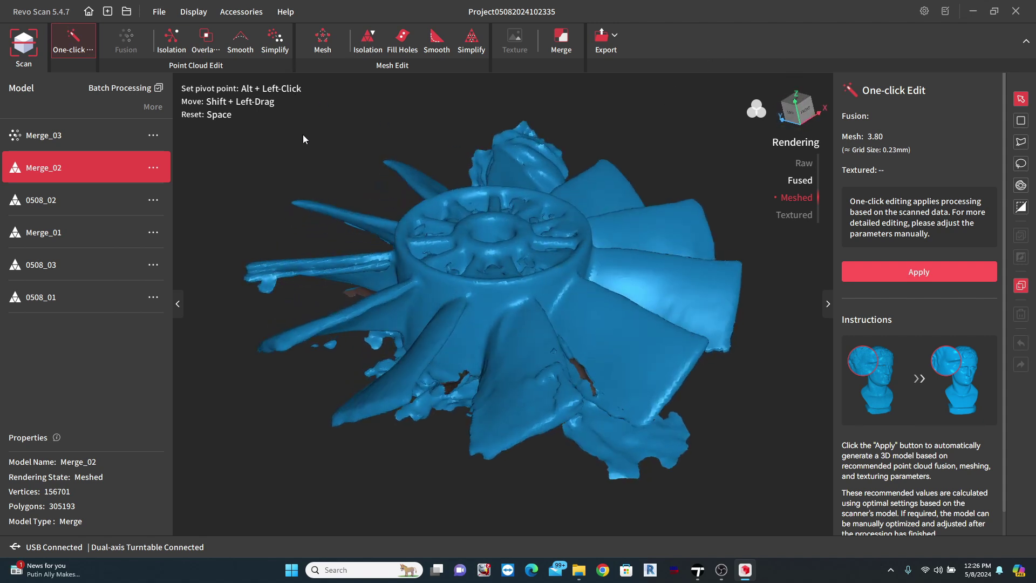
left_click(612, 44)
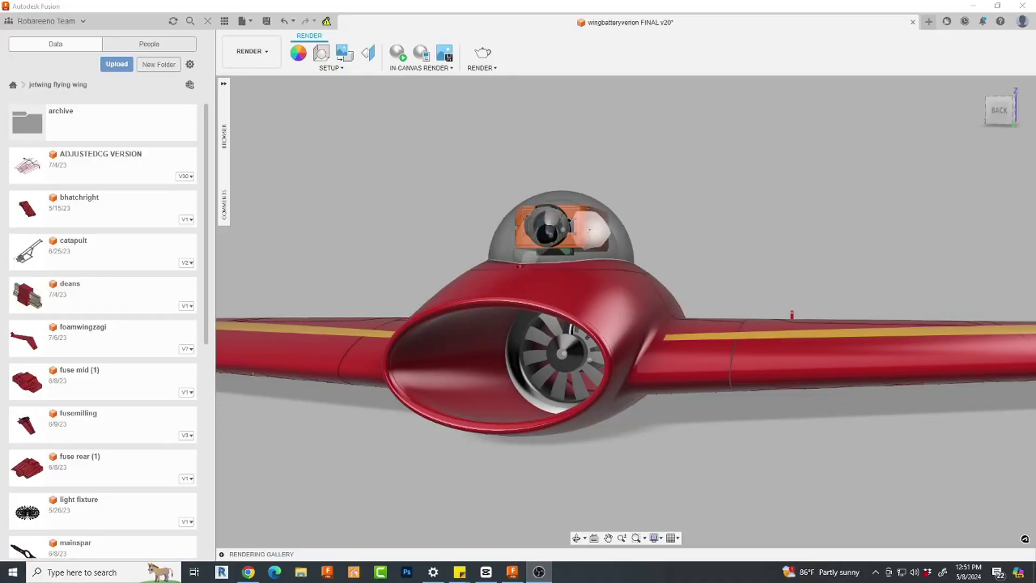
Step: Upload the better mesh OBJ file (21 MB) into the jetwing flying wing project
left_click(119, 81)
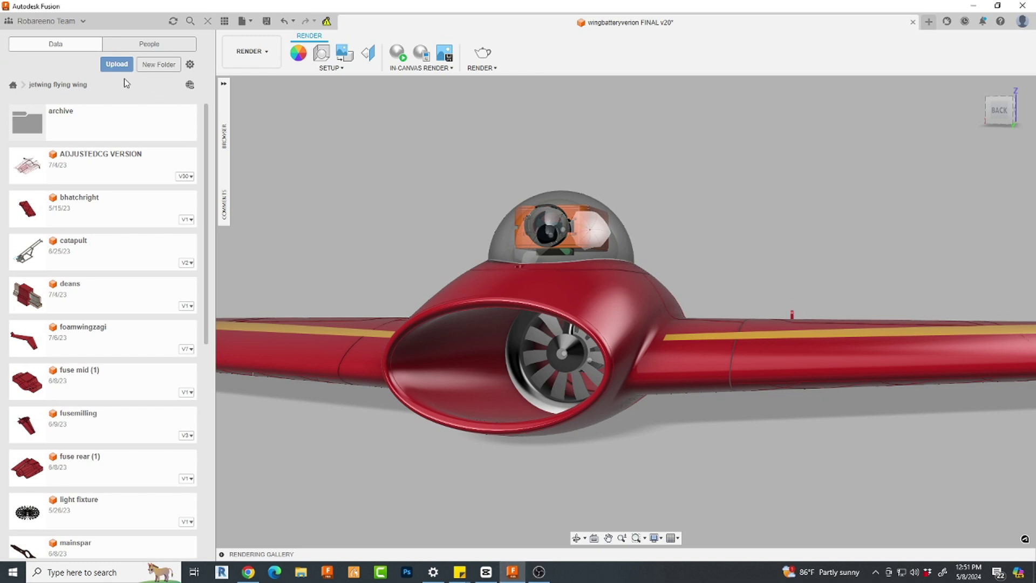
left_click(117, 66)
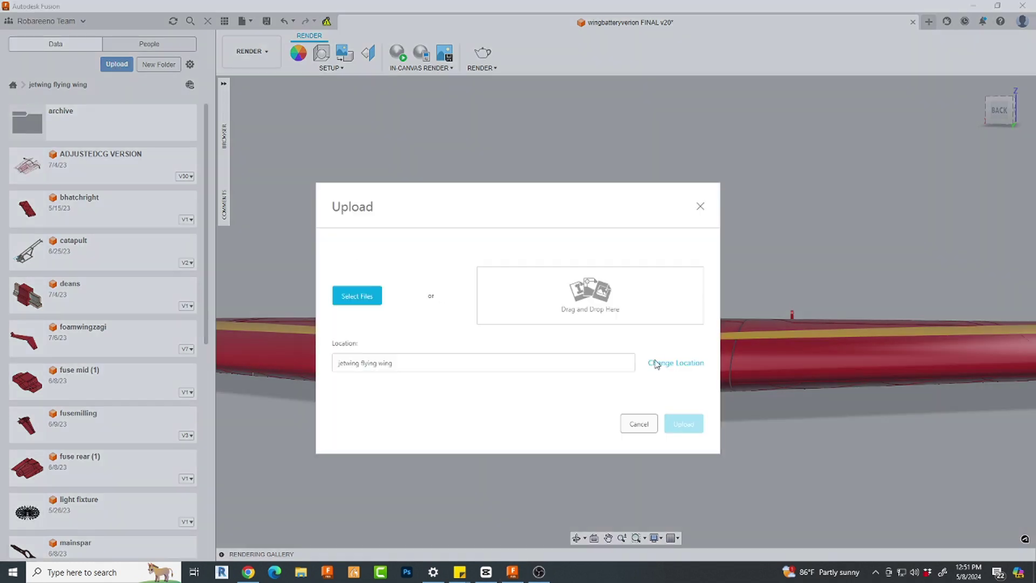
left_click(361, 297)
key("Return")
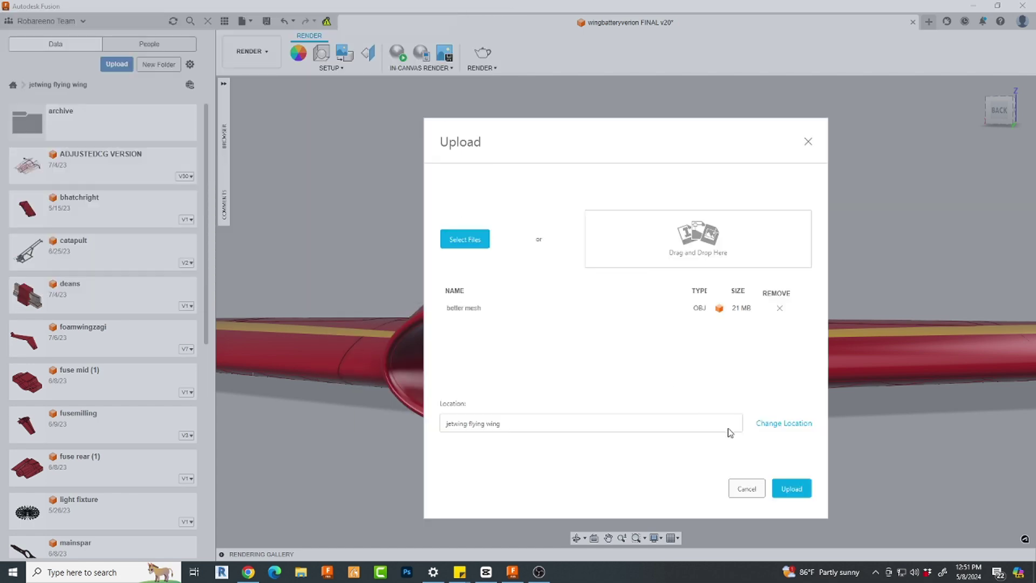
left_click(792, 488)
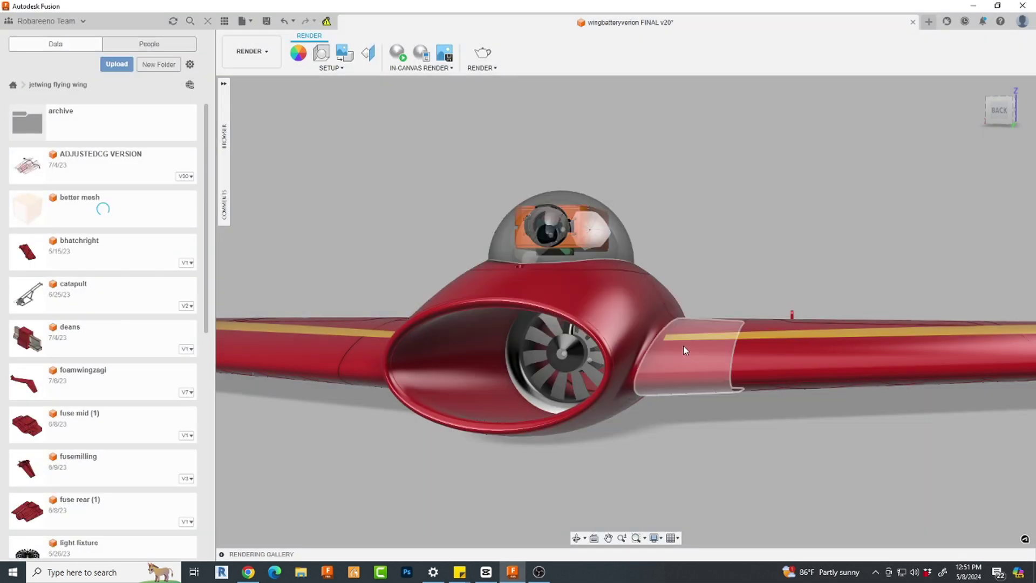
middle_click_drag(593, 287, 116, 239, "shift")
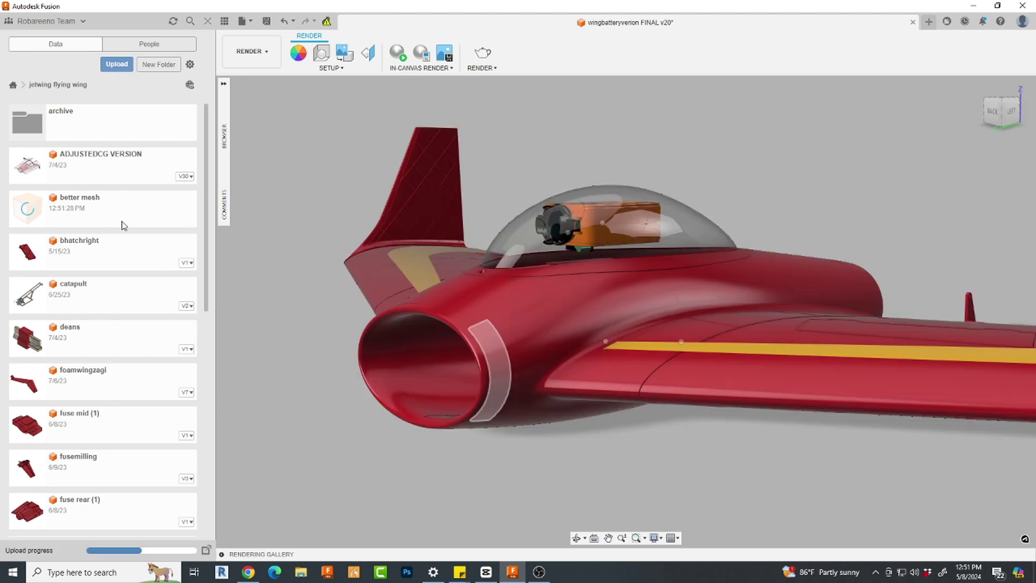
double_click(116, 211)
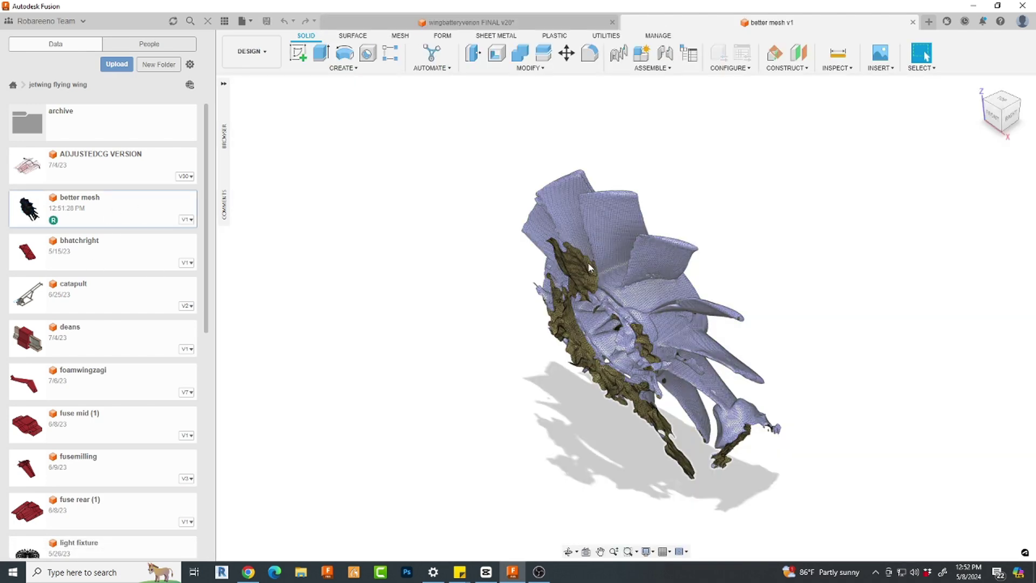
Step: Rotate the scanned fan mesh body 60° about the X axis with Move/Copy (M)
left_click(590, 267)
key("m")
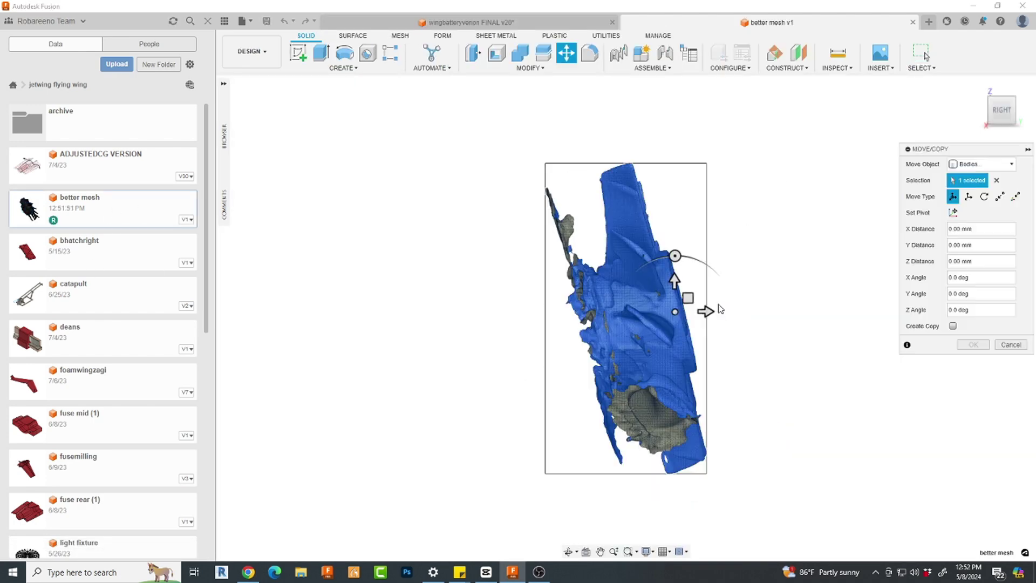
left_click_drag(675, 255, 492, 273)
key("Return")
middle_click_drag(493, 273, 801, 230, "shift")
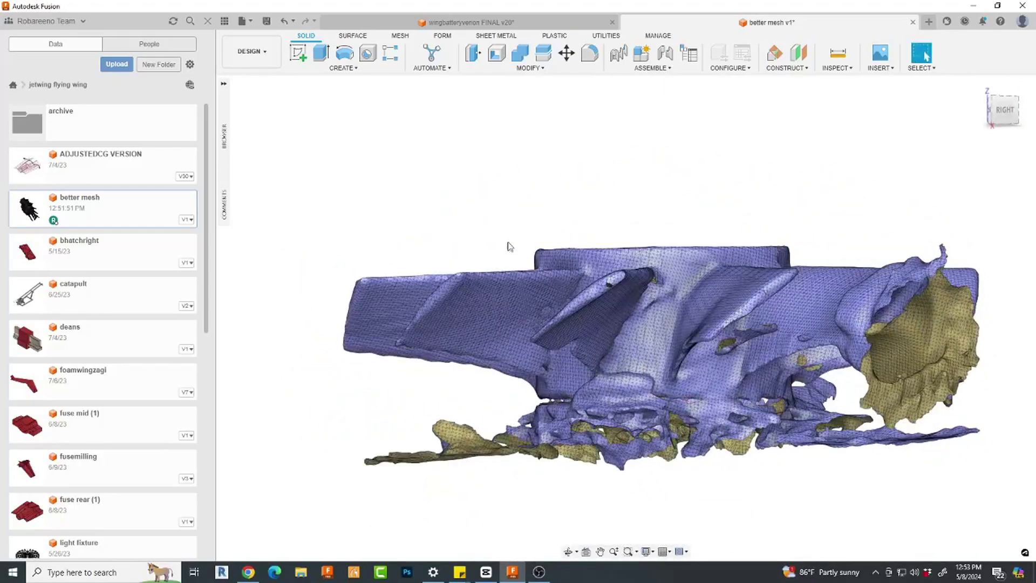
scroll(464, 272, "up", 6)
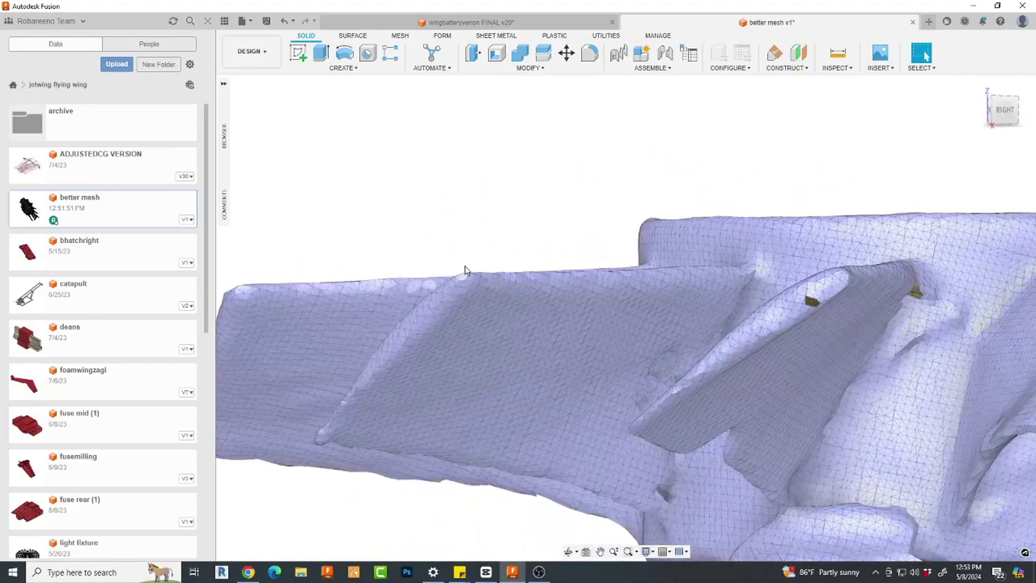
middle_click_drag(467, 270, 707, 369, "shift")
scroll(708, 369, "down", 5)
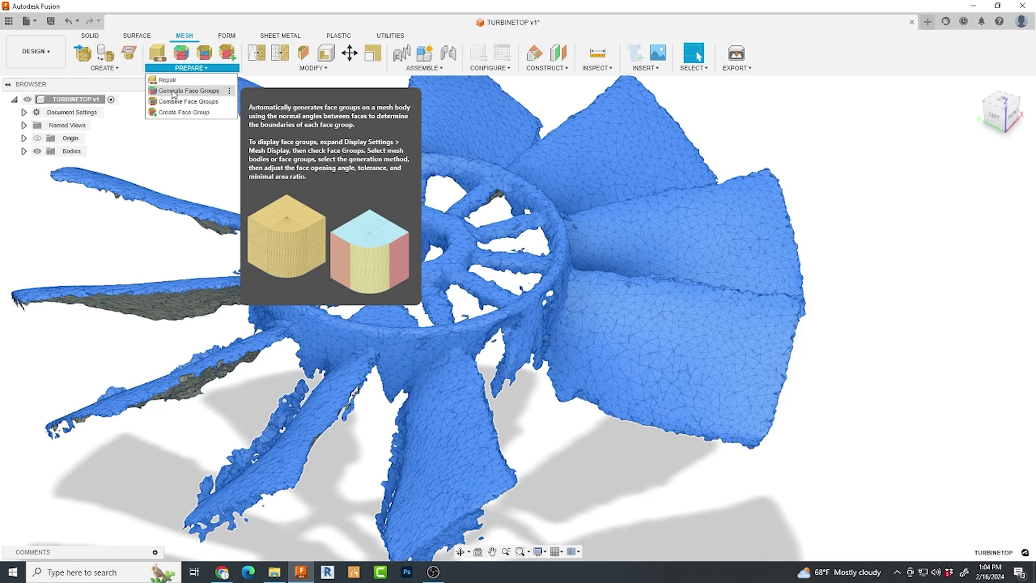
Step: Place a first quad T-spline face snapped onto the scanned blade mesh
left_click(174, 91)
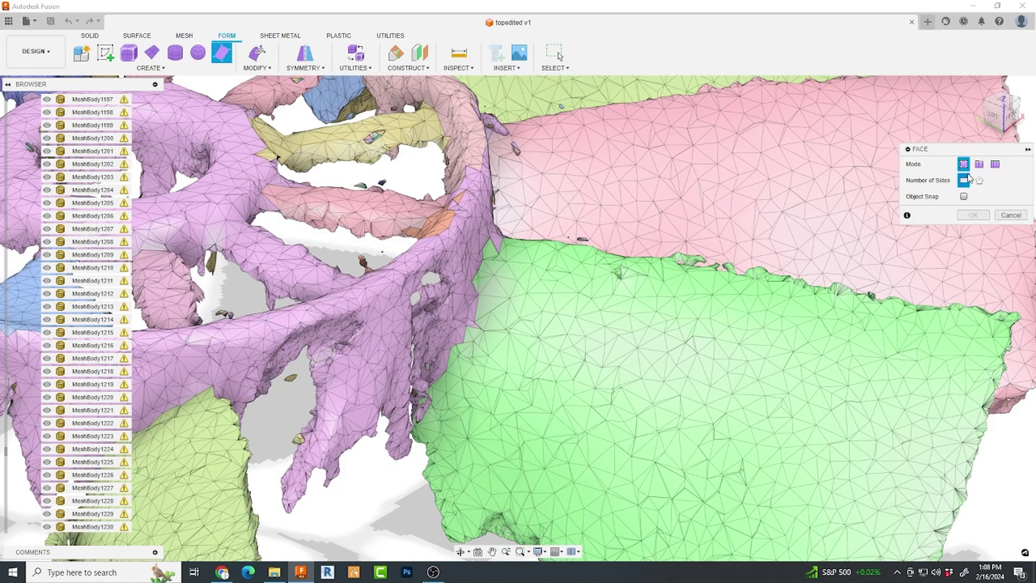
left_click(964, 196)
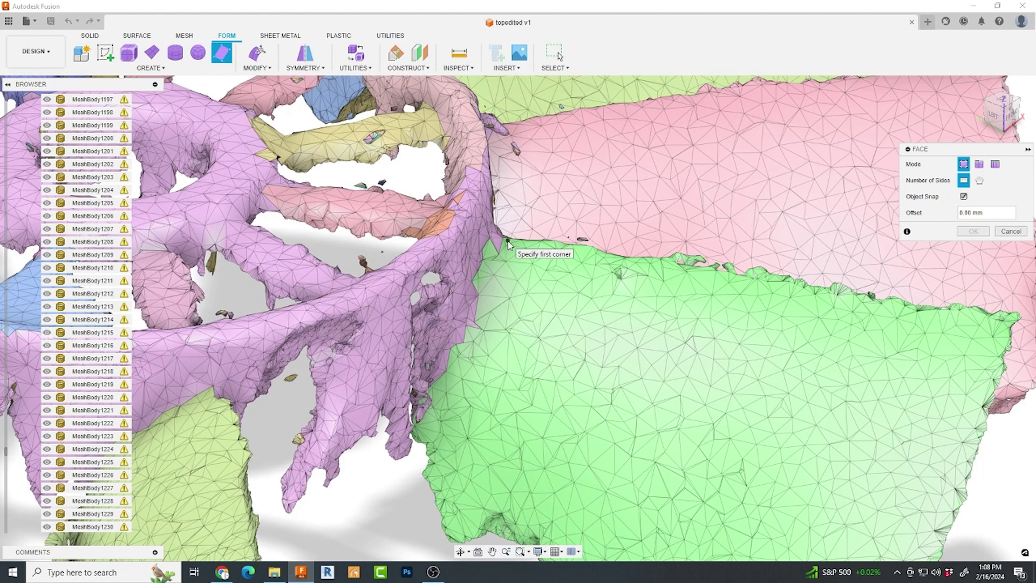
left_click(565, 251)
left_click(518, 343)
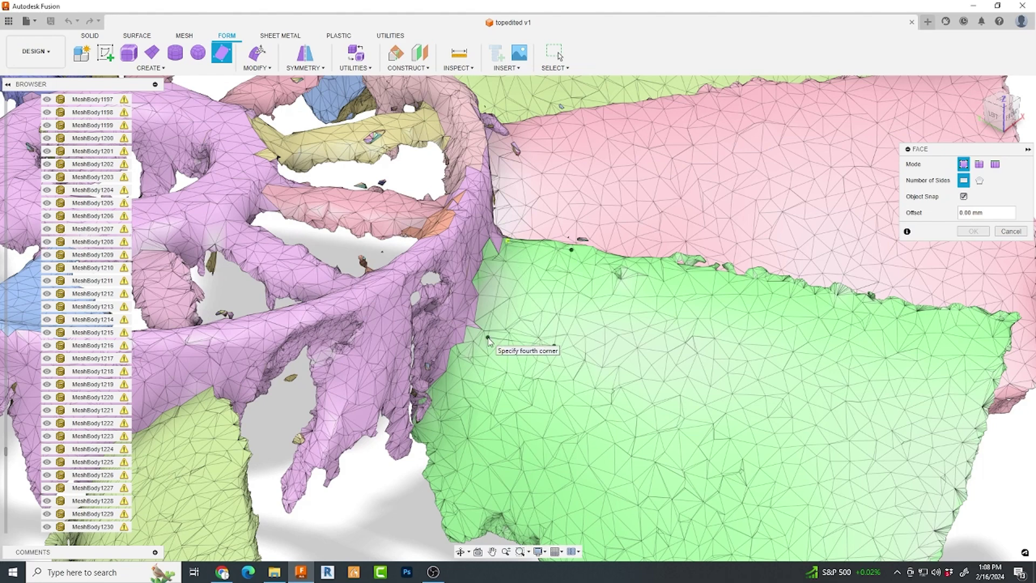
left_click(488, 340)
Step: Extend new faces off the existing edges of the quad
left_click(980, 164)
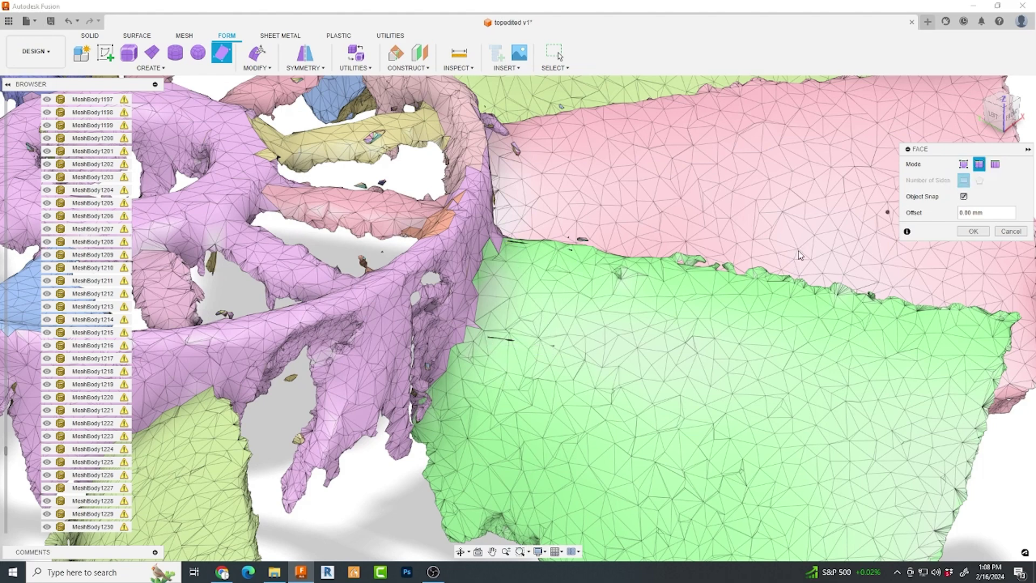
left_click(501, 344)
left_click(461, 438)
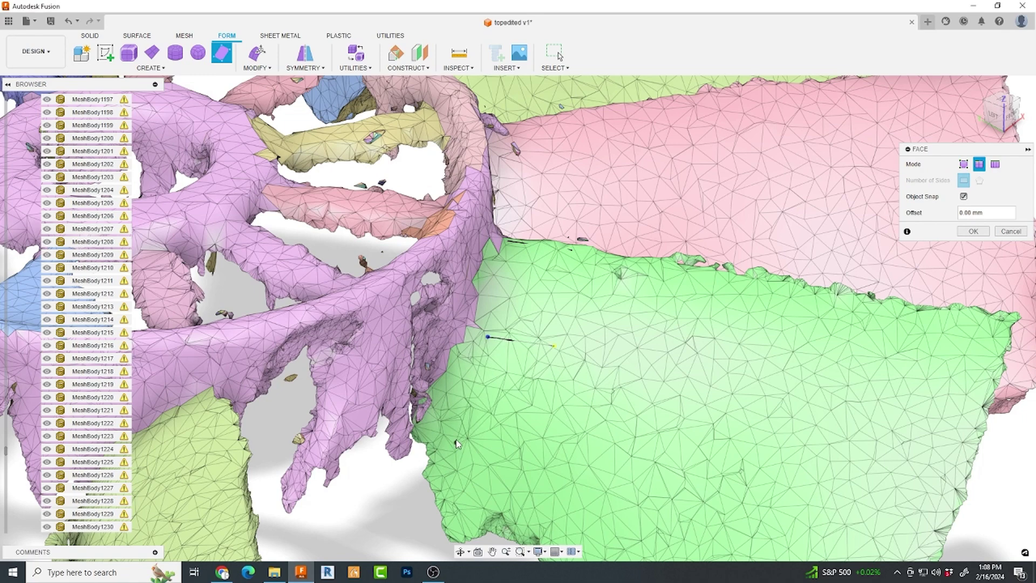
left_click(538, 458)
middle_click_drag(539, 458, 534, 351)
scroll(456, 410, "up", 5)
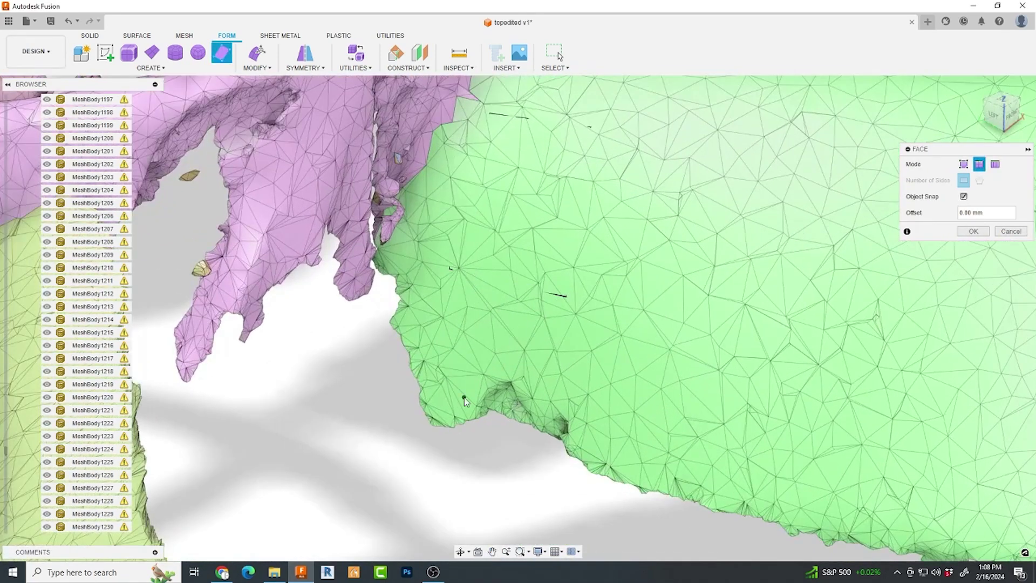
Step: Draw another quad face along the blade and commit the new faces
left_click(430, 421)
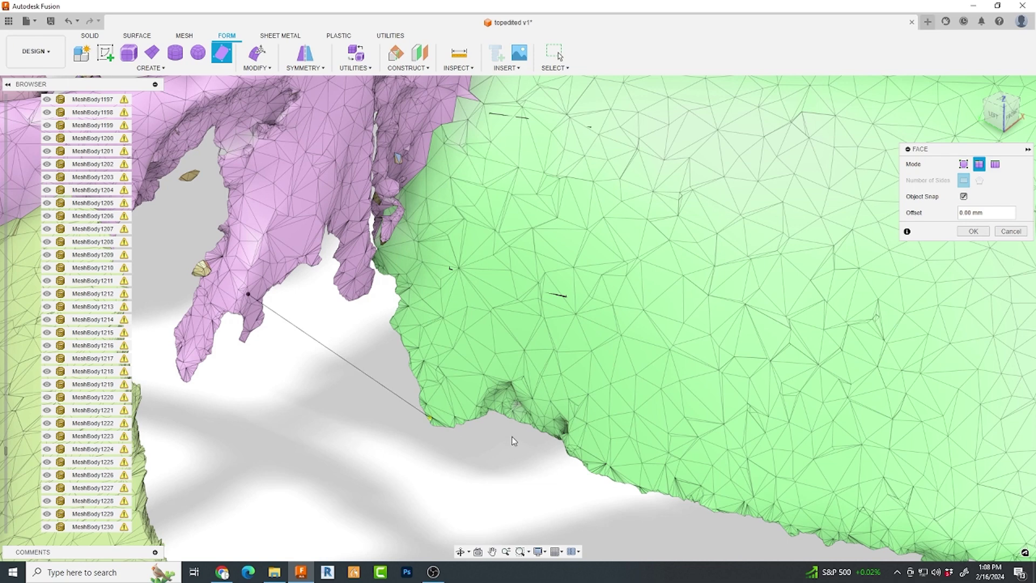
left_click(595, 460)
left_click(567, 296)
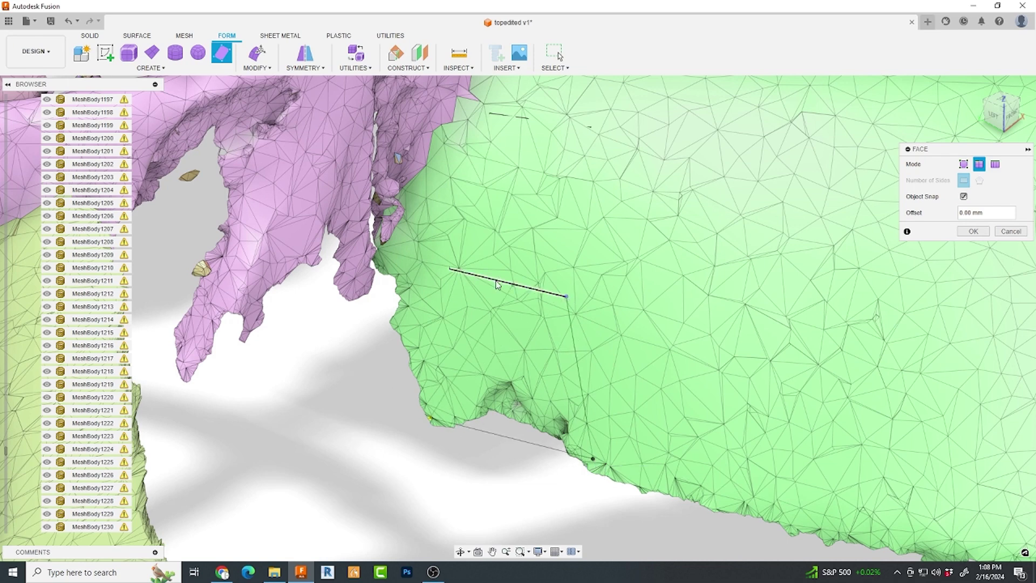
left_click(451, 269)
left_click(973, 231)
scroll(360, 456, "down", 5)
middle_click_drag(360, 456, 452, 351, "shift")
Step: Subdivide the new blade face strip
left_click(465, 338)
double_click(465, 338)
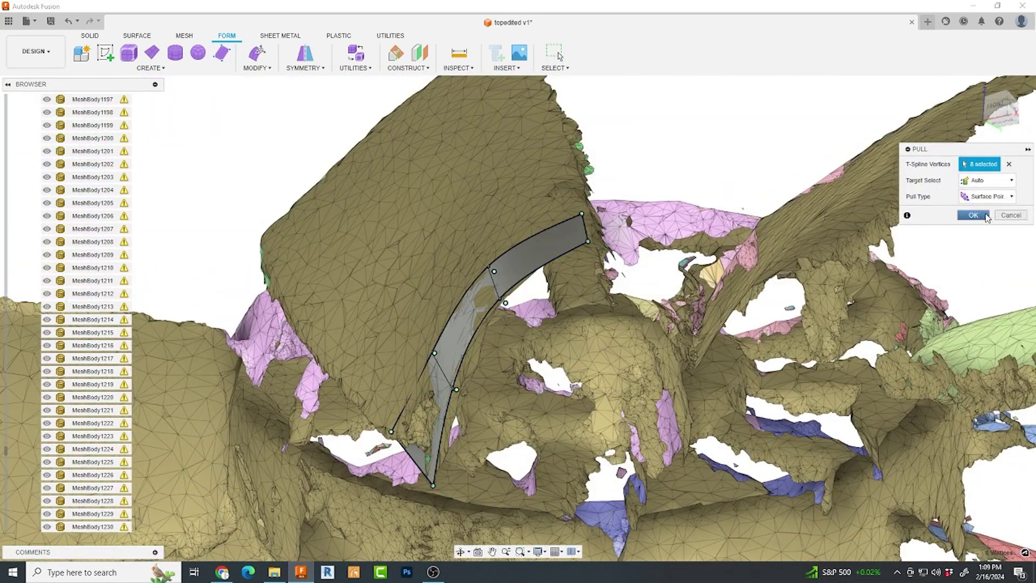
left_click(986, 218)
scroll(565, 210, "up", 3)
right_click(565, 211)
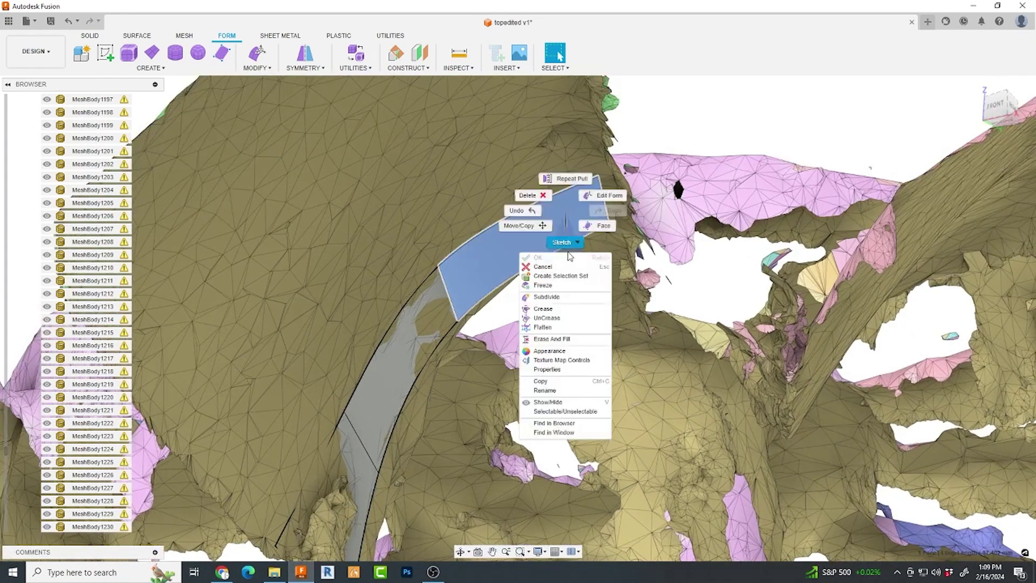
left_click(536, 295)
left_click(973, 247)
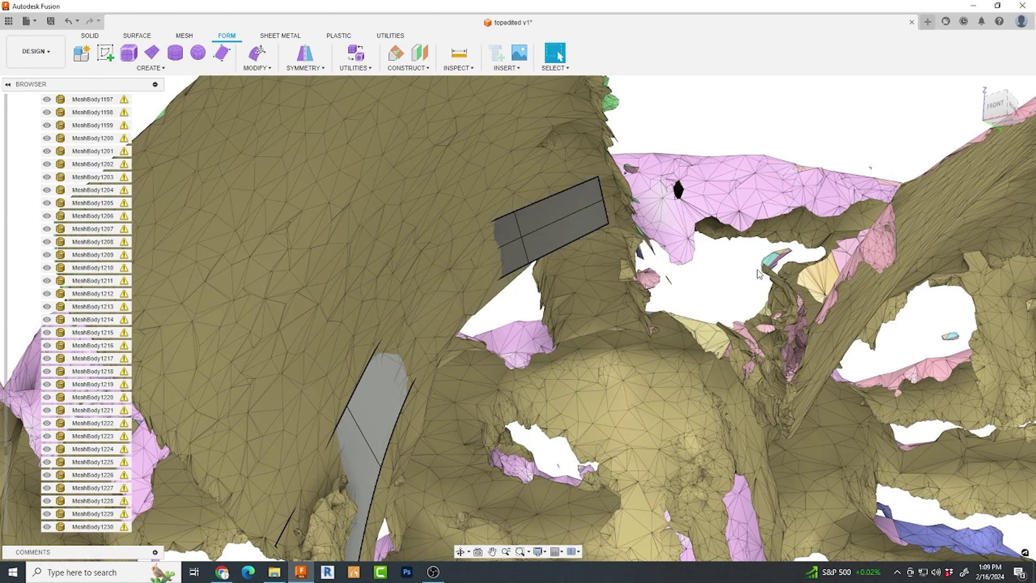
Step: Pull the strip's vertices onto the scan and stretch its edge far down-left over the blade
double_click(561, 218)
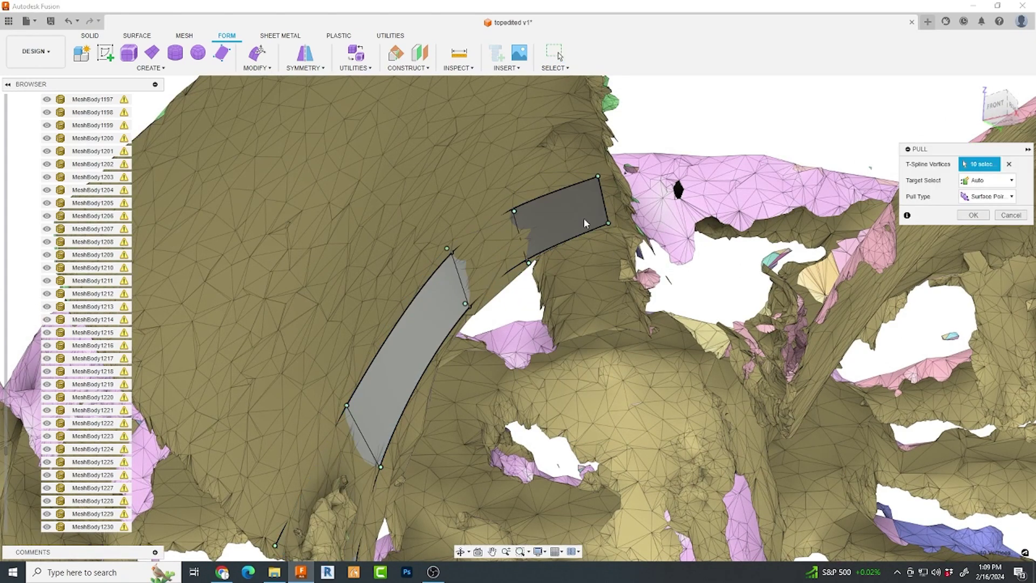
mouse_move(578, 222)
middle_mouse_down("shift")
mouse_move(553, 255)
mouse_move(583, 253)
mouse_move(540, 259)
mouse_move(521, 276)
middle_mouse_up("shift")
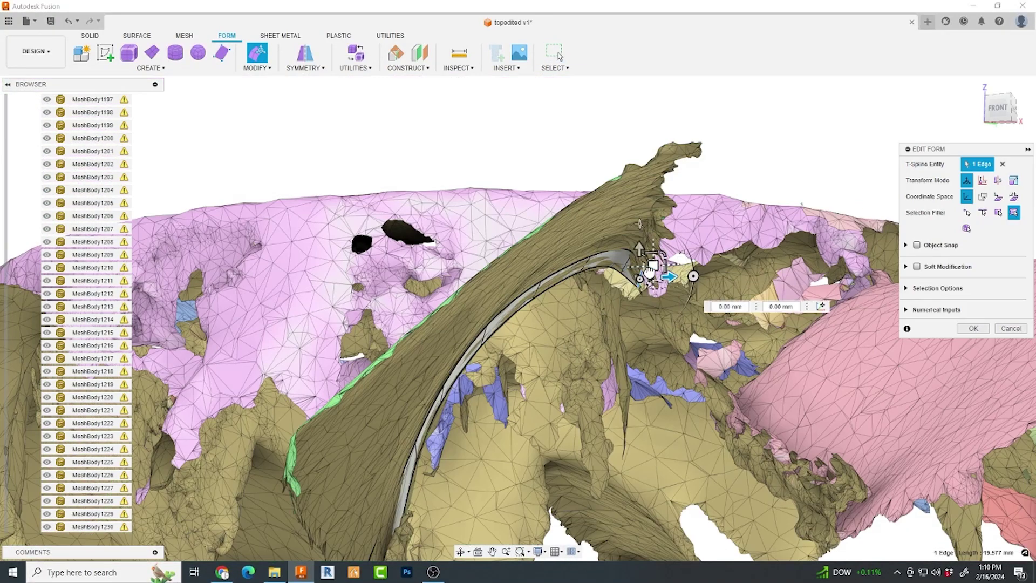
left_click_drag(650, 270, 623, 293)
middle_click_drag(623, 293, 642, 242, "shift")
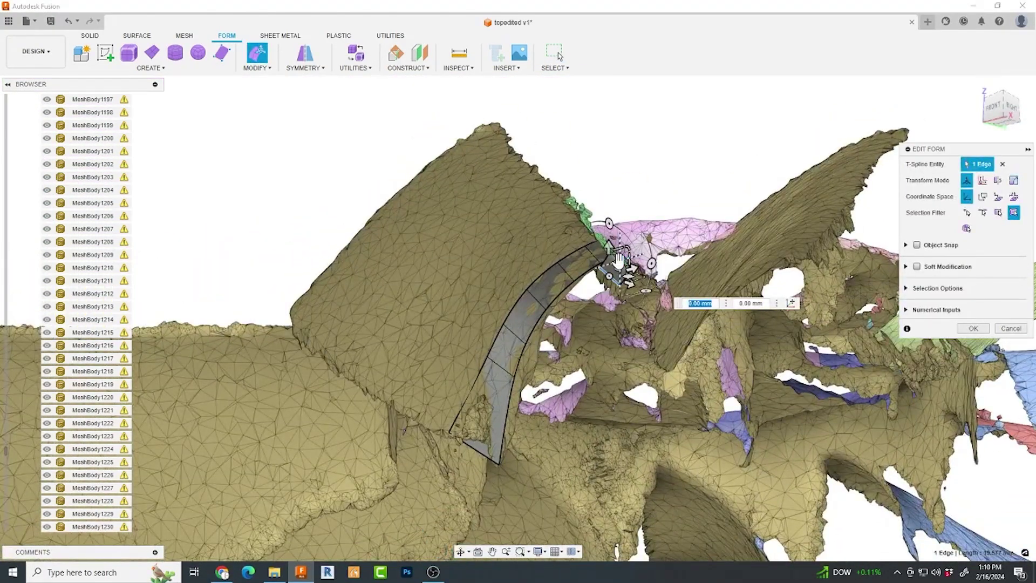
left_click_drag(571, 322, 505, 434)
middle_click_drag(505, 434, 564, 402, "shift")
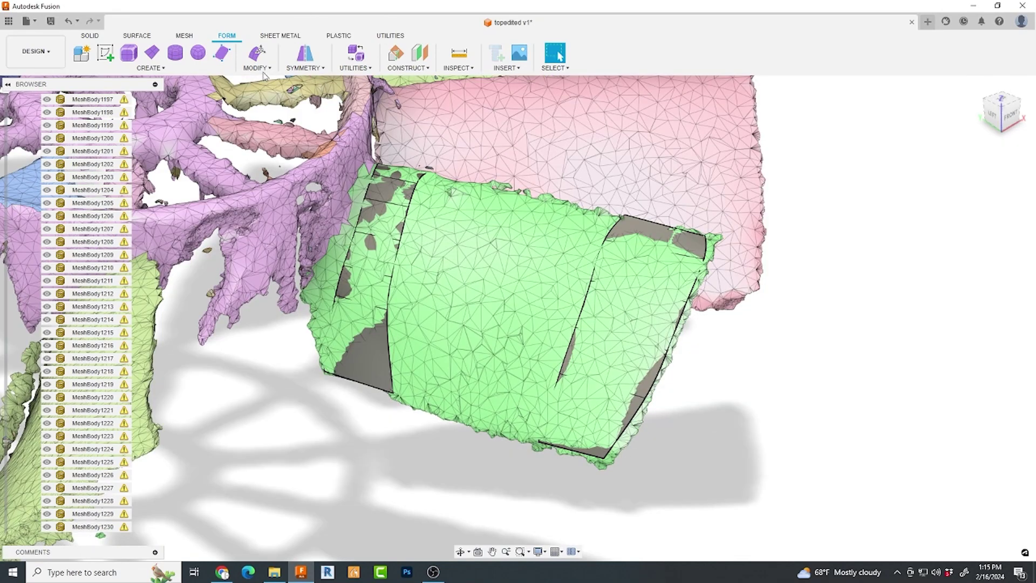
Step: Bridge the blade surface patches, then drag the outer edge across the blade with Edit Form
left_click(257, 67)
left_click(270, 113)
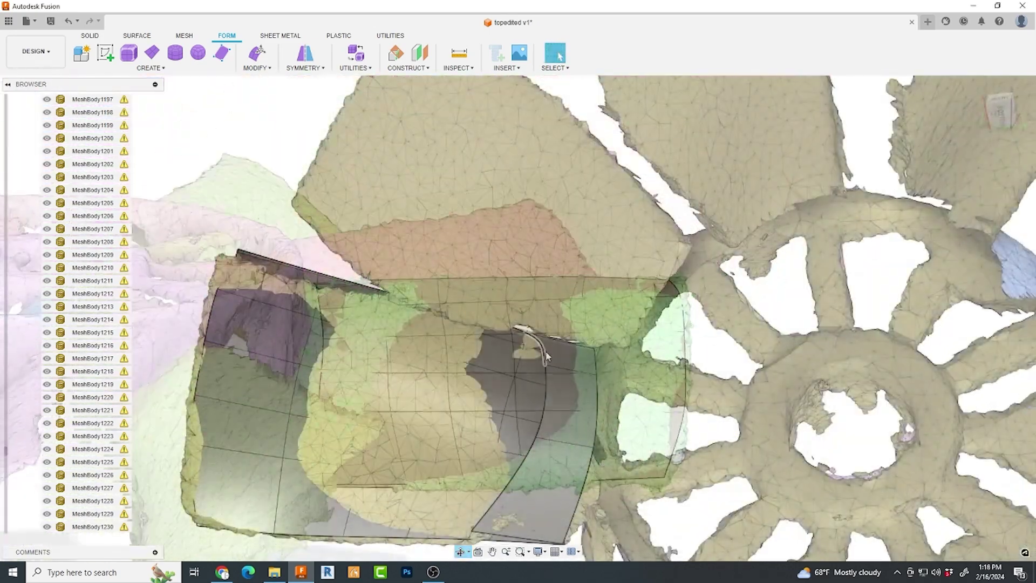
left_click(546, 350)
middle_click_drag(552, 384, 420, 372, "shift")
left_click(257, 52)
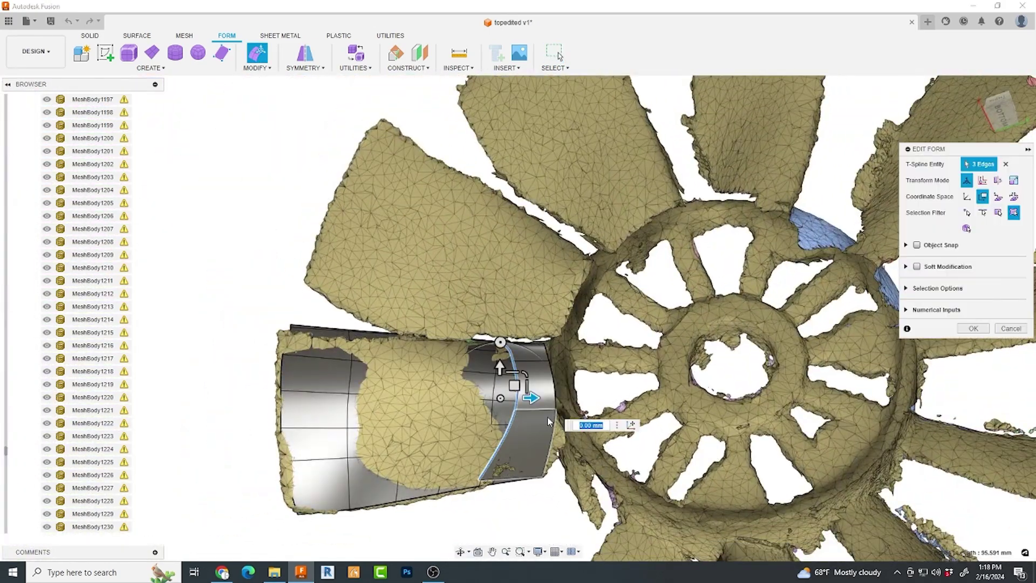
left_click_drag(478, 404, 425, 399)
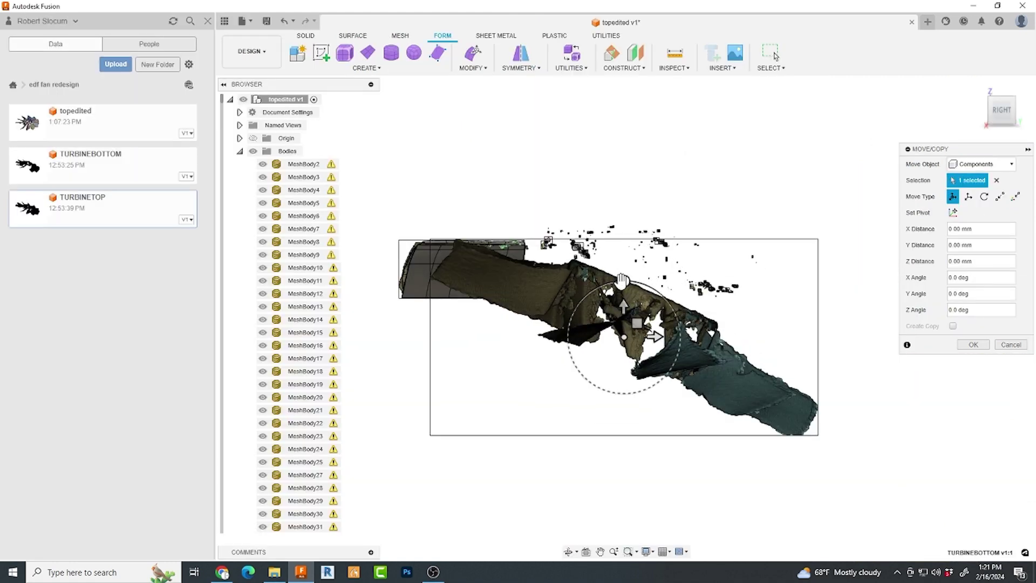
Step: Rotate TURBINEBOTTOM 23.1° about X and move it -177.584 mm along Z
left_click_drag(622, 280, 598, 290)
left_click(982, 112)
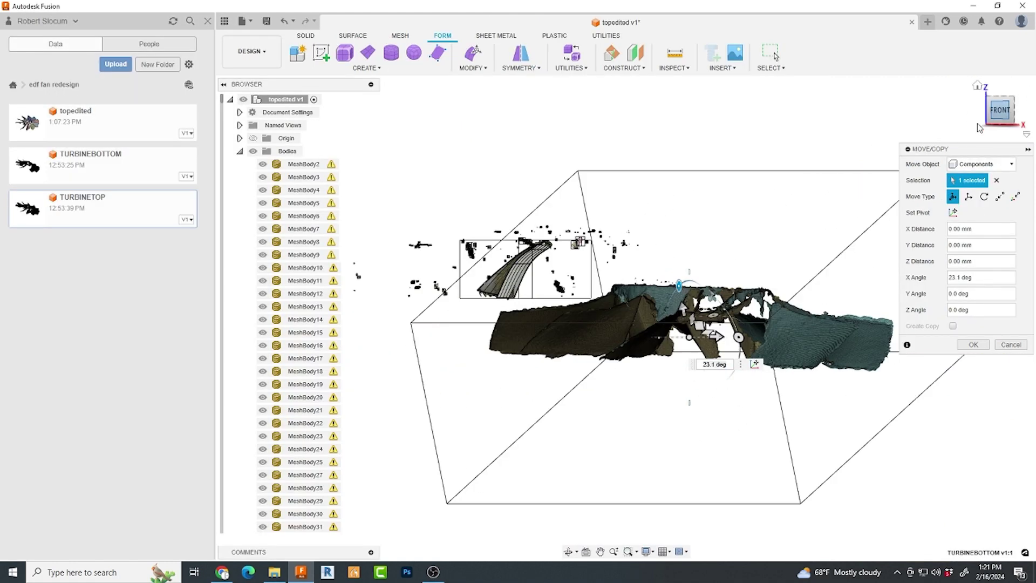
middle_click_drag(817, 221, 658, 201, "shift")
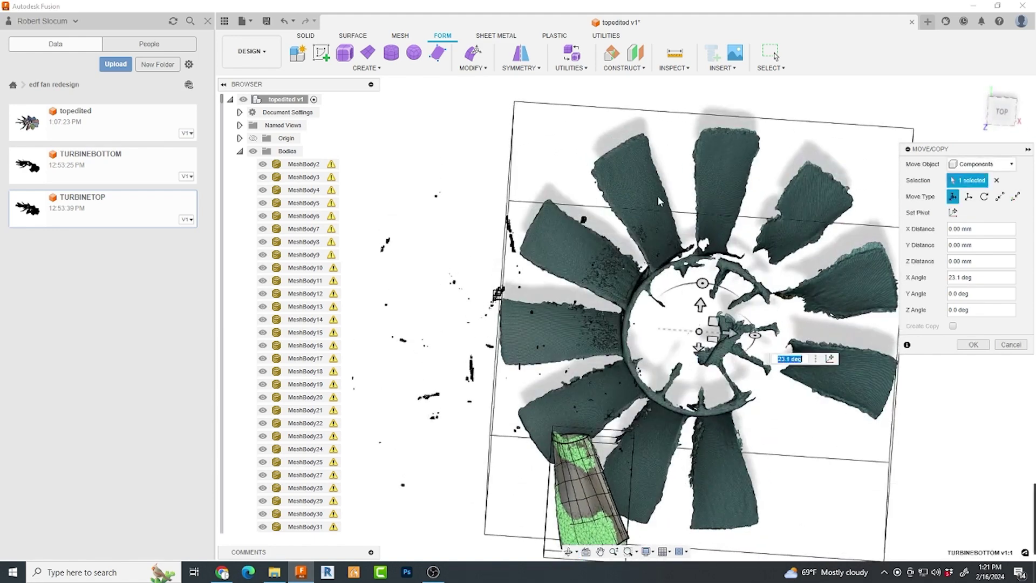
left_click(1001, 114)
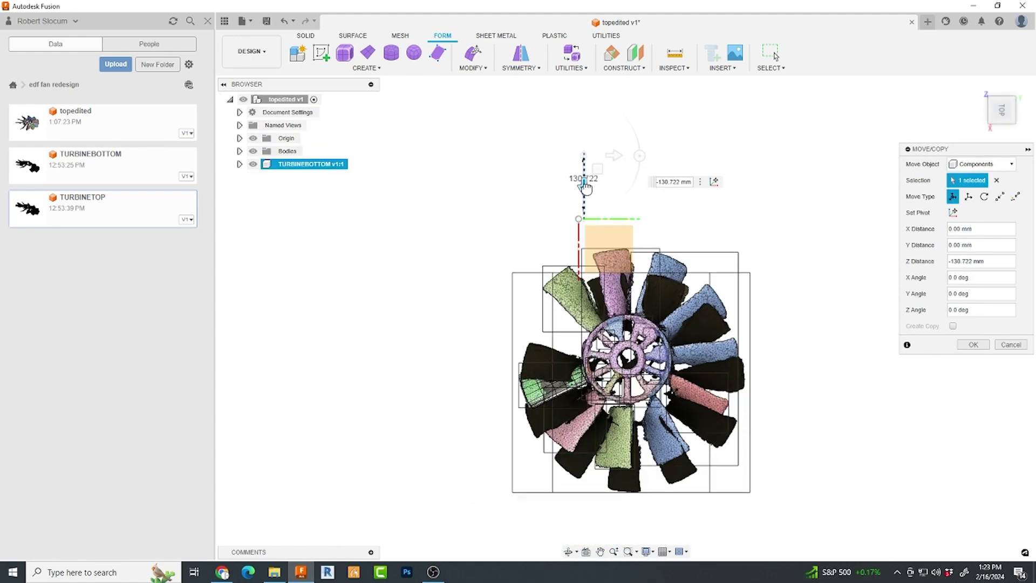
left_click_drag(585, 182, 587, 168)
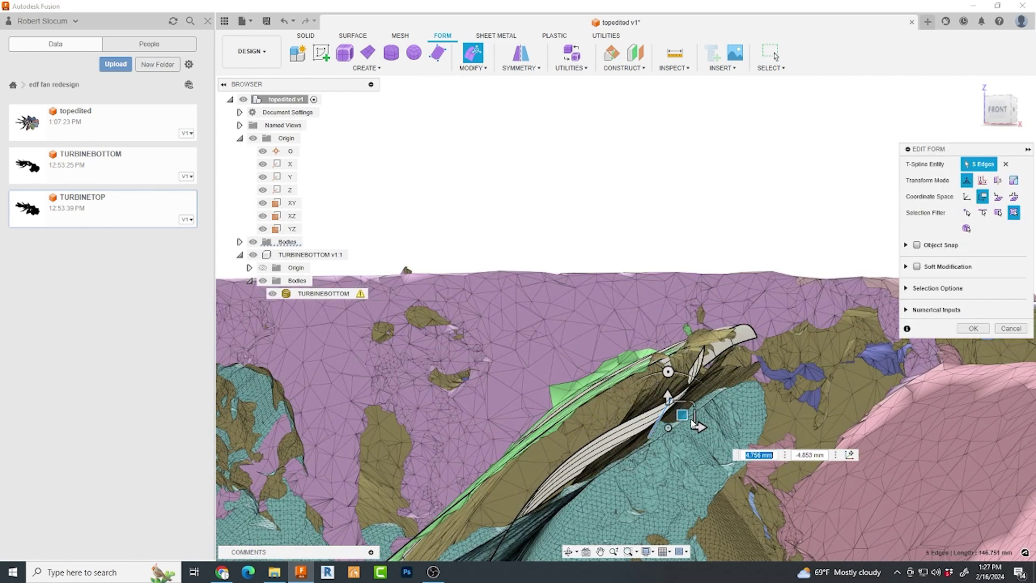
Step: Shift the blade surface edges to follow the scan and accept the edit
scroll(665, 397, "up", 8)
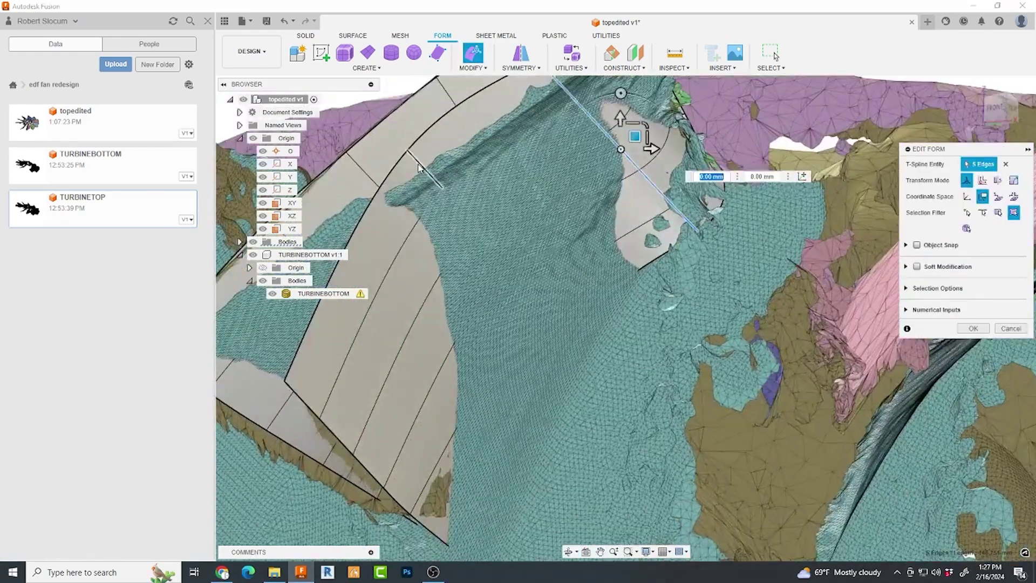
left_click_drag(419, 168, 458, 304)
middle_click_drag(458, 304, 518, 377, "shift")
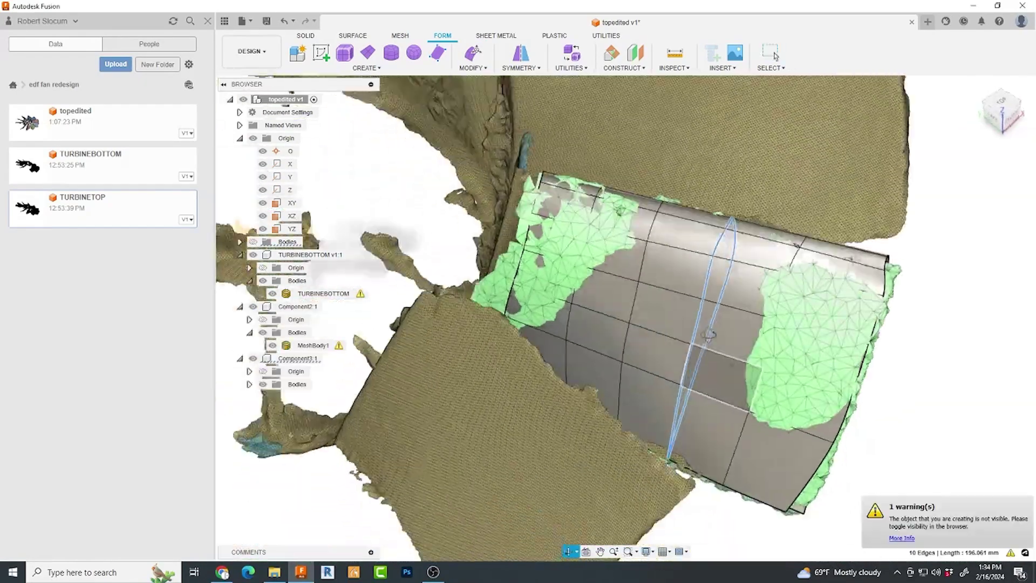
scroll(731, 352, "up", 3)
right_click(731, 352)
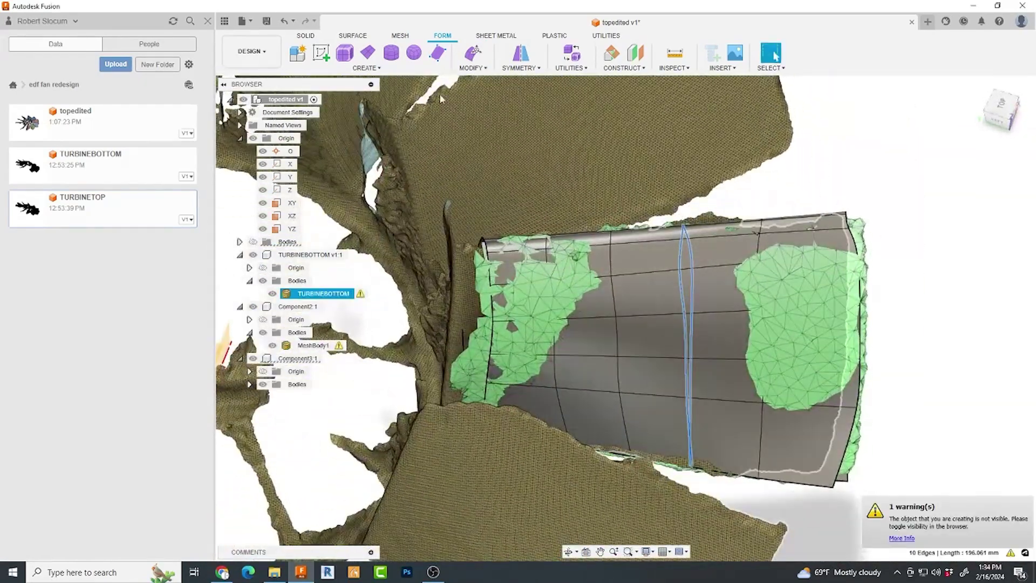
left_click(712, 306)
left_click_drag(712, 308, 695, 310)
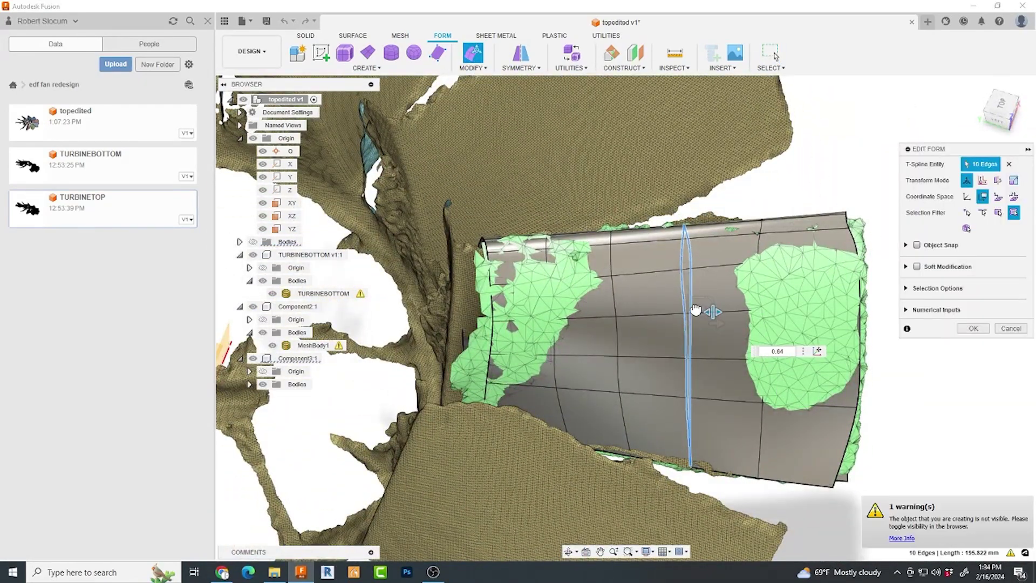
left_click(985, 329)
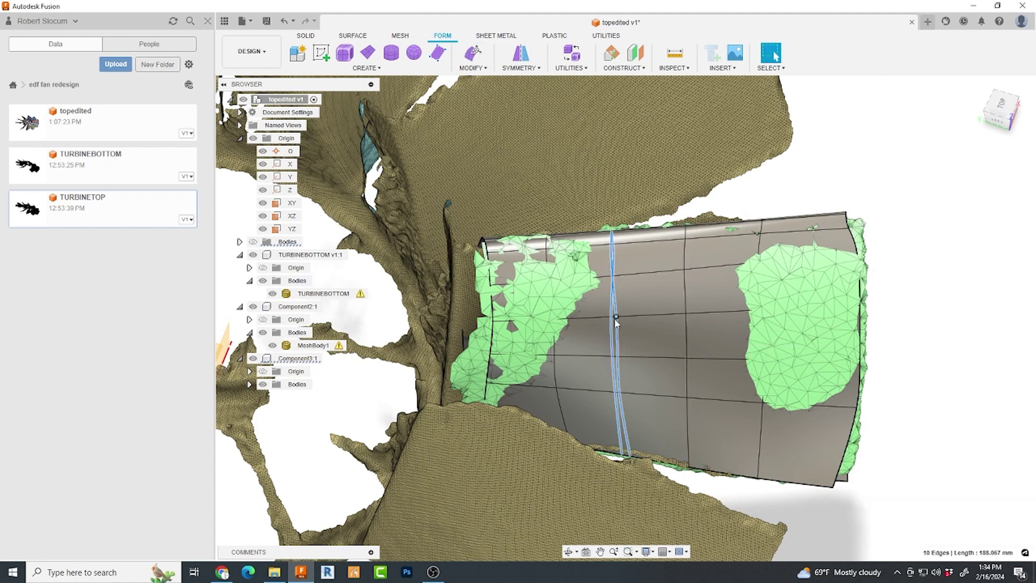
Step: Reshape the selected edges again, nudging the surface onto the green mesh
right_click(619, 334)
left_click(617, 309)
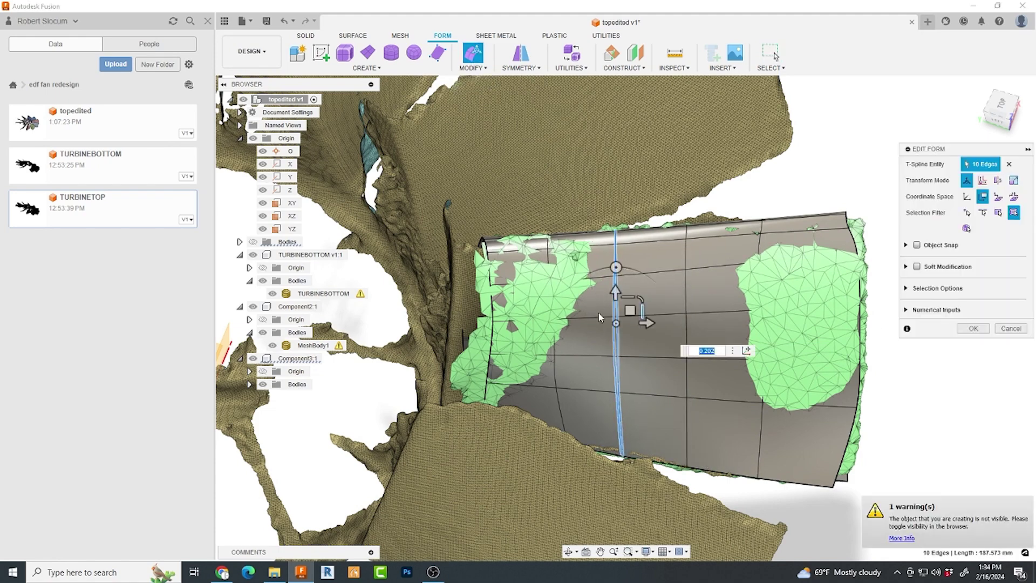
middle_click_drag(597, 332, 533, 102, "shift")
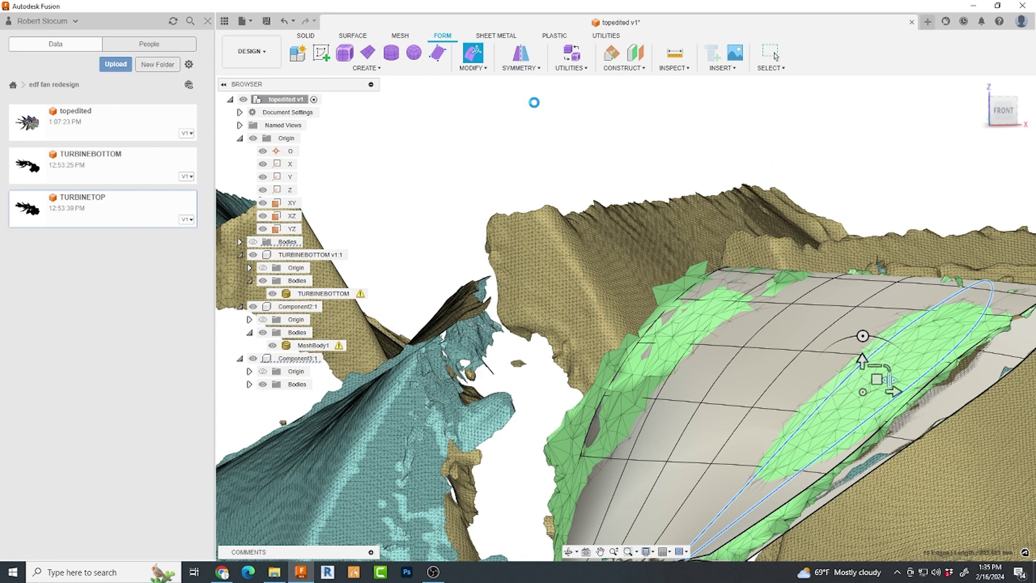
left_click(475, 55)
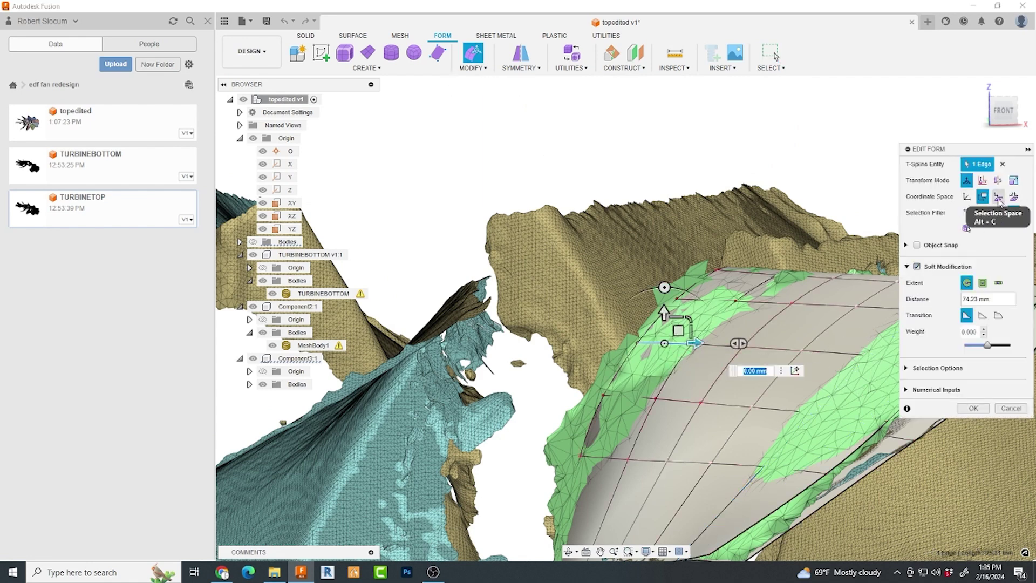
scroll(694, 370, "up", 2)
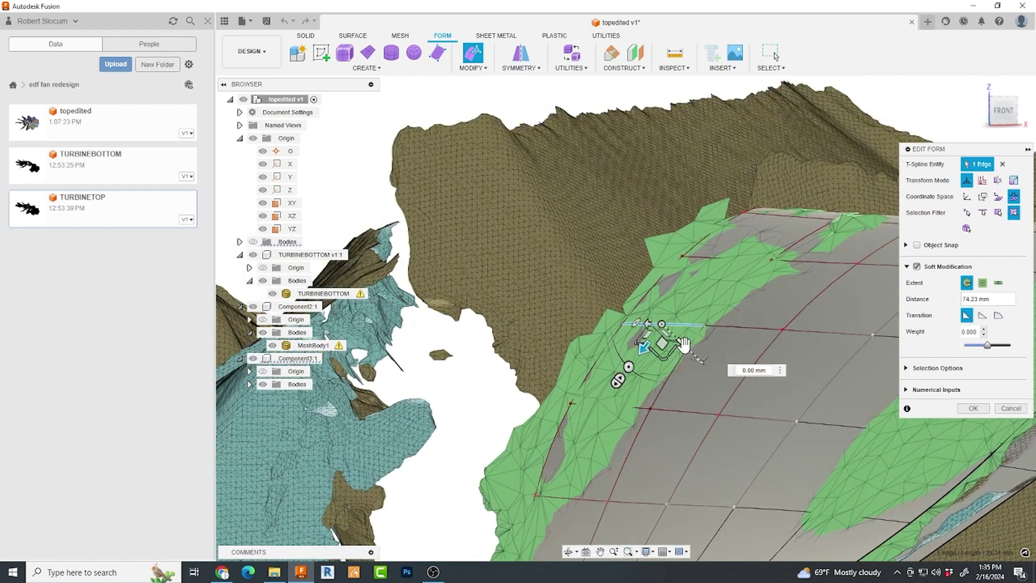
left_click_drag(683, 346, 684, 344)
middle_click_drag(683, 345, 545, 338)
Step: Pull a vertex at the blade's edge slightly inward
left_click(791, 427)
middle_click_drag(858, 355, 739, 366)
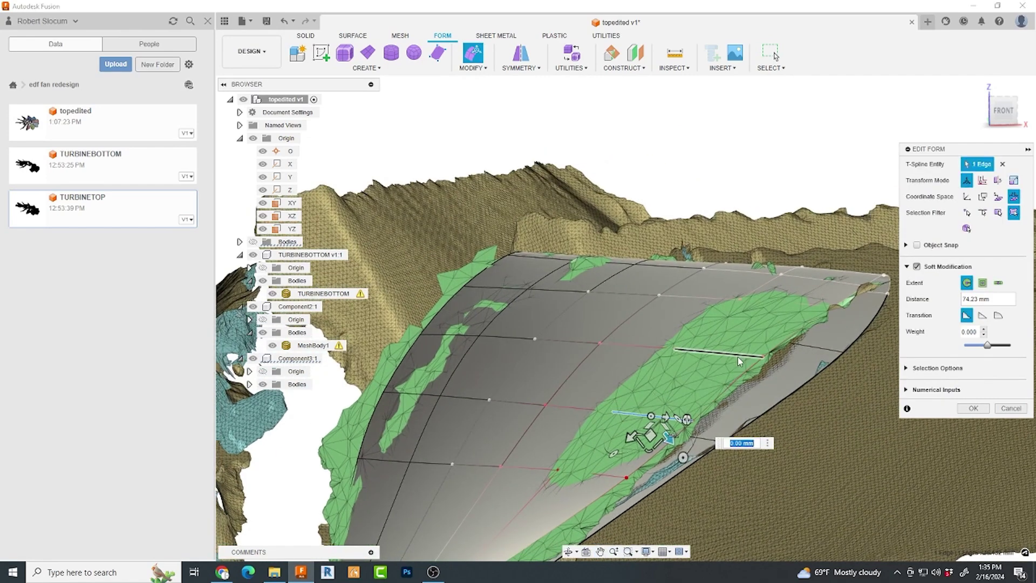
left_click(760, 355)
left_click_drag(774, 373, 776, 380)
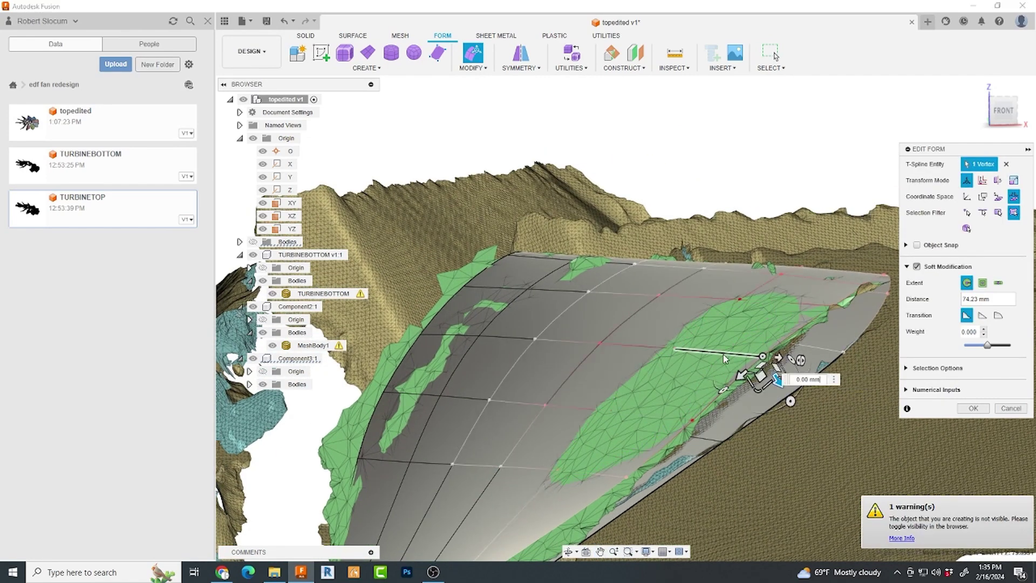
left_click(729, 376)
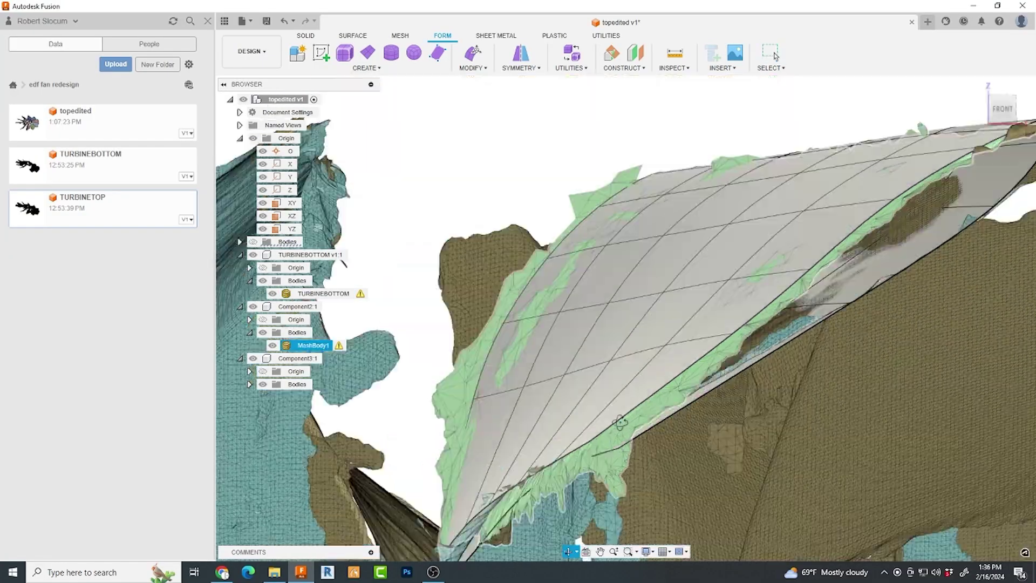
left_click_drag(621, 422, 693, 446)
Step: Hide the Component2:1 and TURBINEBOTTOM scan meshes in the Browser
left_click(253, 307)
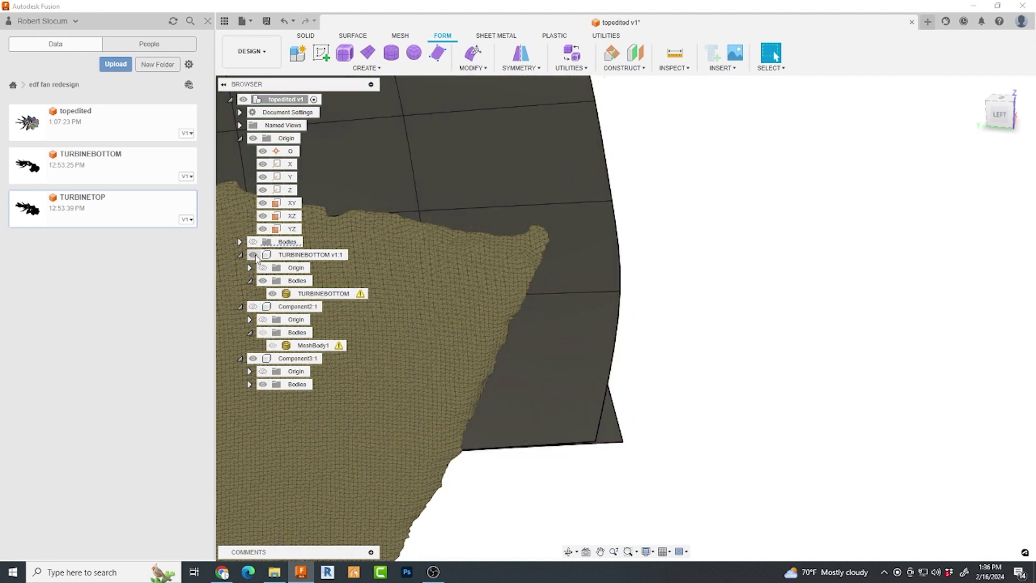
left_click(262, 280)
scroll(753, 401, "down", 5)
Step: Pan the viewport across the turbine wheel mesh
middle_click_drag(712, 419, 755, 378)
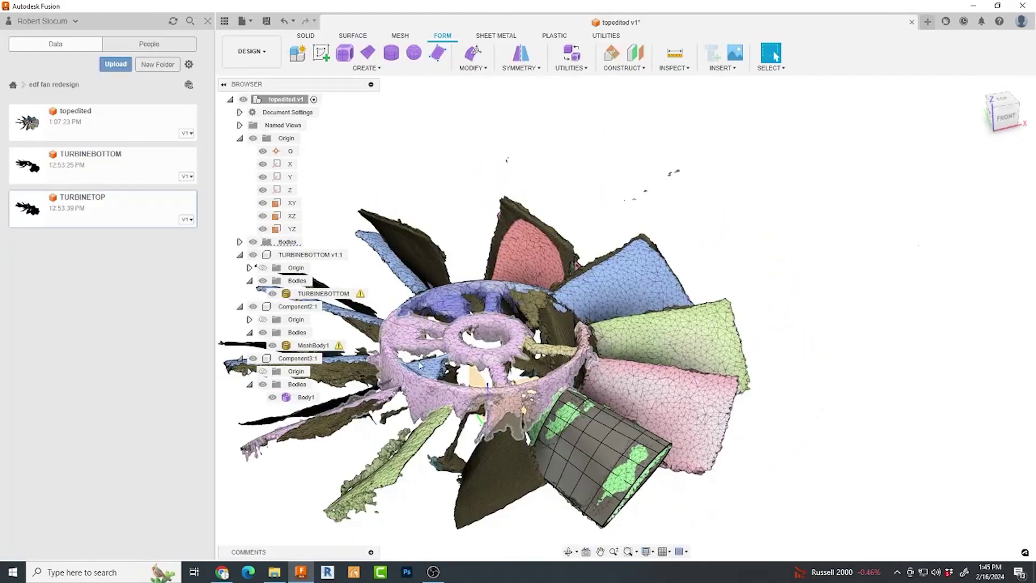
Step: Create a mesh section sketch through the pink hub mesh on the XY plane
scroll(420, 366, "up", 4)
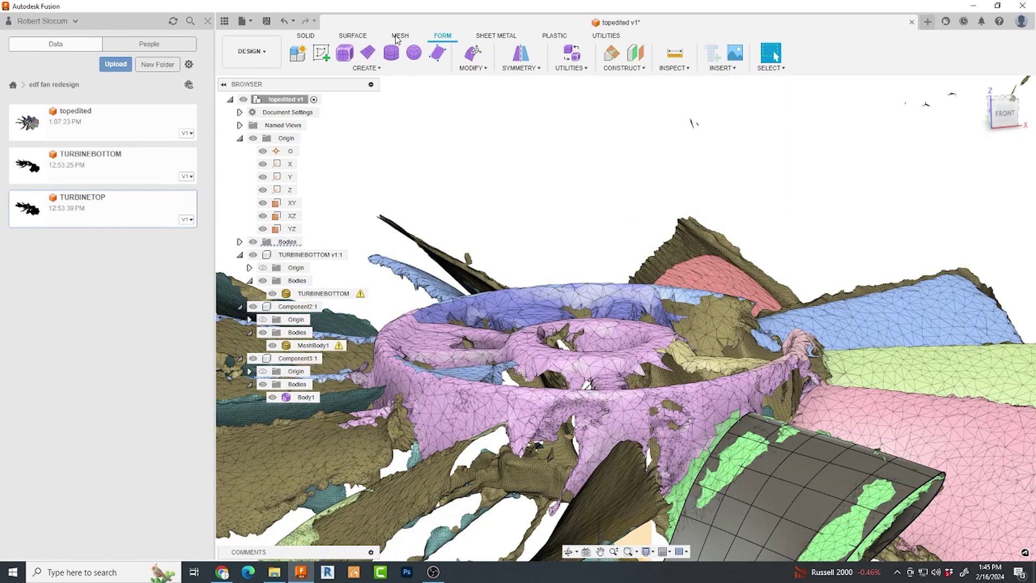
left_click(400, 35)
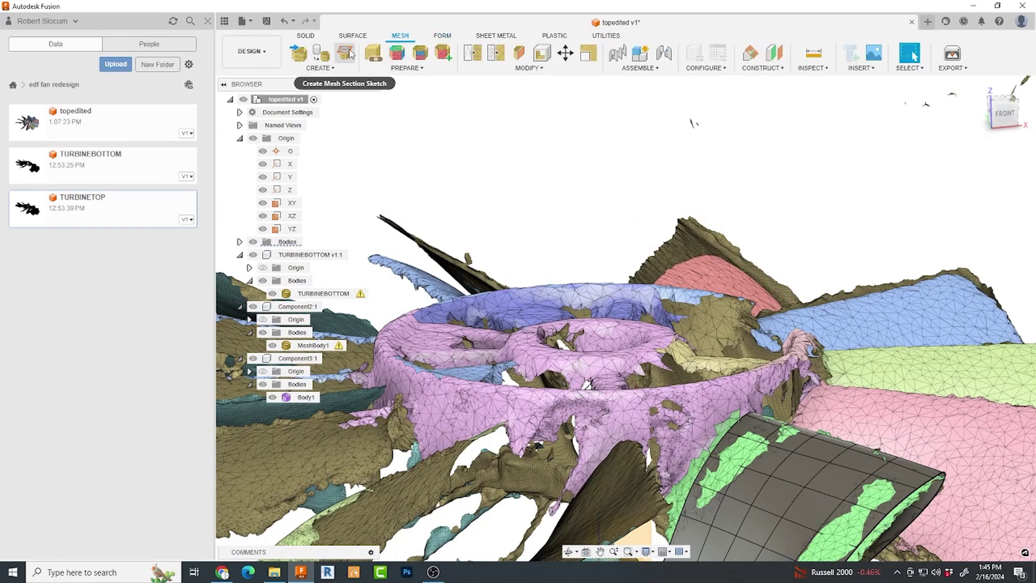
left_click(345, 53)
left_click(648, 343)
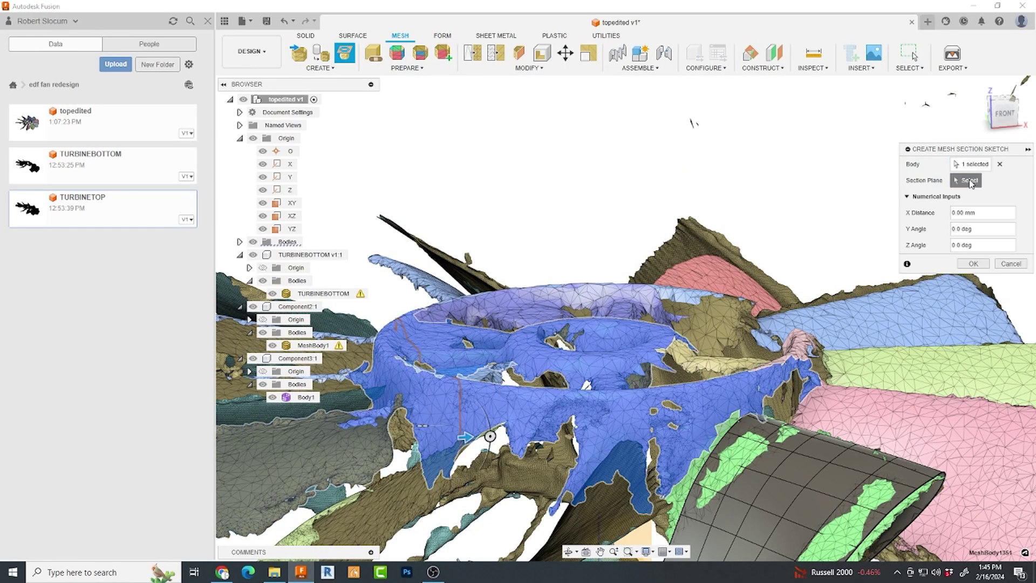
scroll(711, 238, "down", 5)
middle_click_drag(710, 238, 711, 238, "shift")
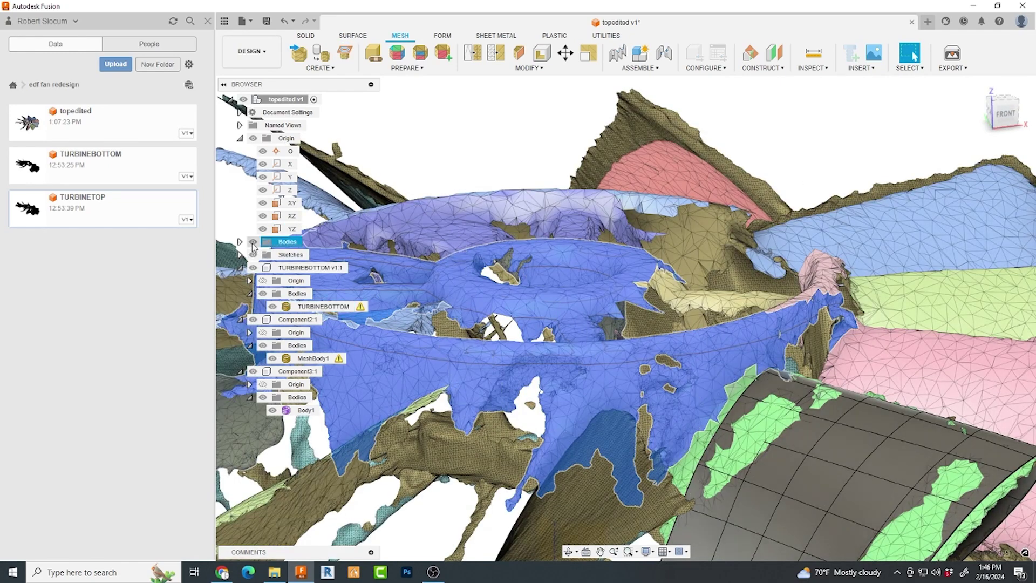
Step: Hide the root mesh bodies and TURBINEBOTTOM, then reopen Sketch1 for editing
left_click(253, 243)
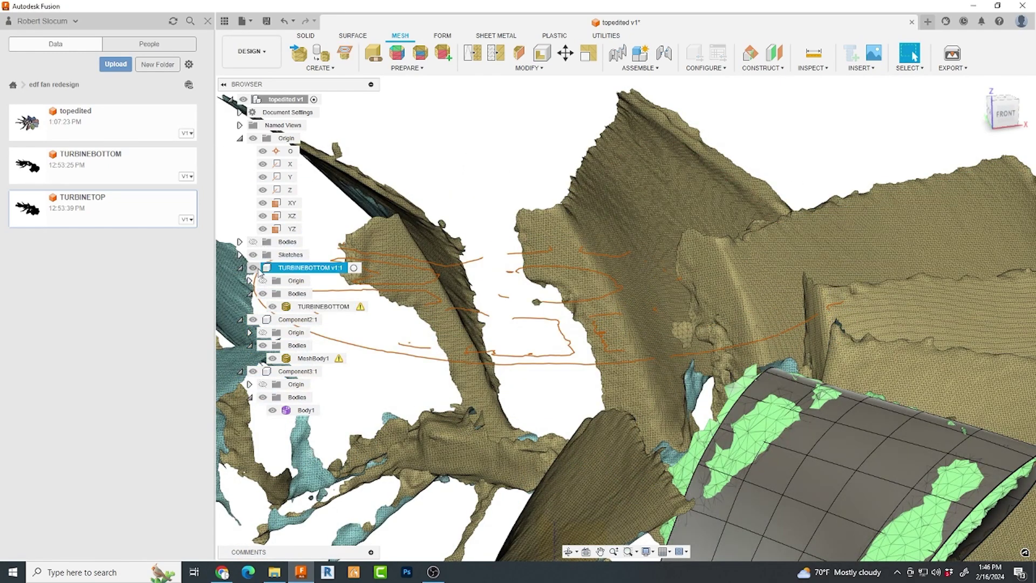
left_click(254, 268)
scroll(557, 221, "down", 2)
middle_click_drag(545, 232, 557, 221)
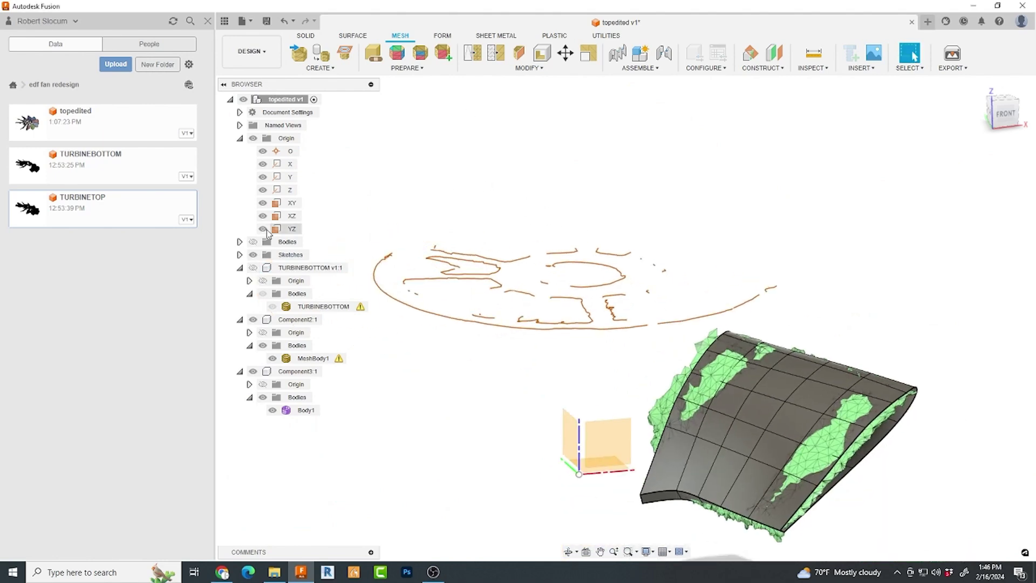
left_click(240, 254)
left_click(325, 317)
Step: Fit a circle to the hub's outer section outline with Fit Curves to Mesh Section
left_click(365, 68)
left_click(346, 199)
left_click(857, 180)
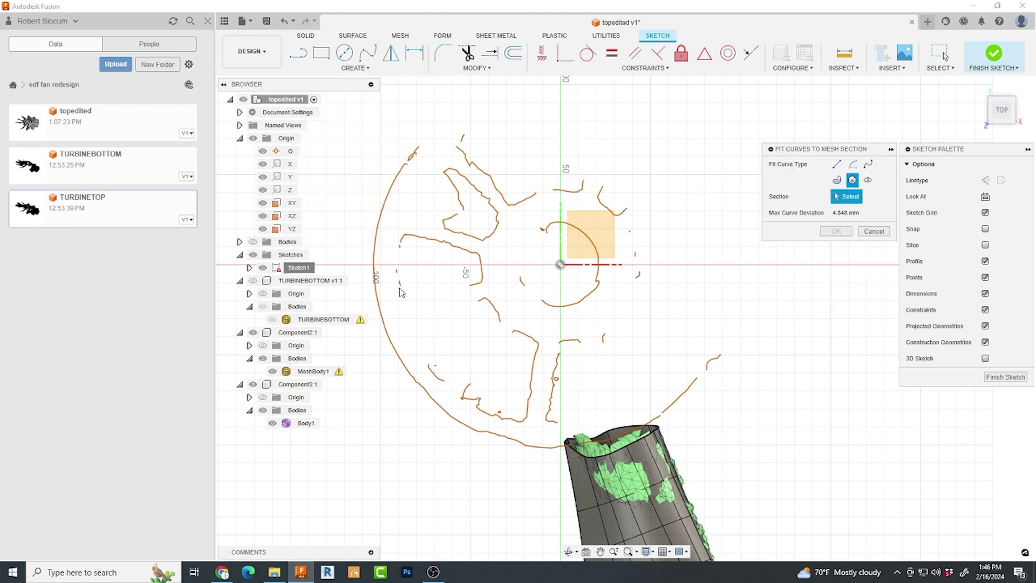
left_click(389, 337)
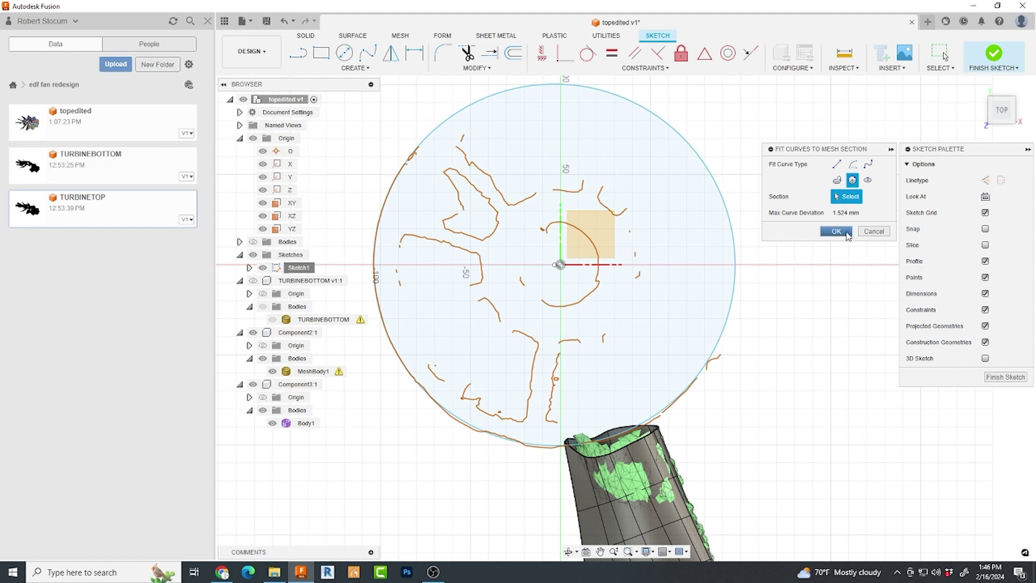
left_click(835, 232)
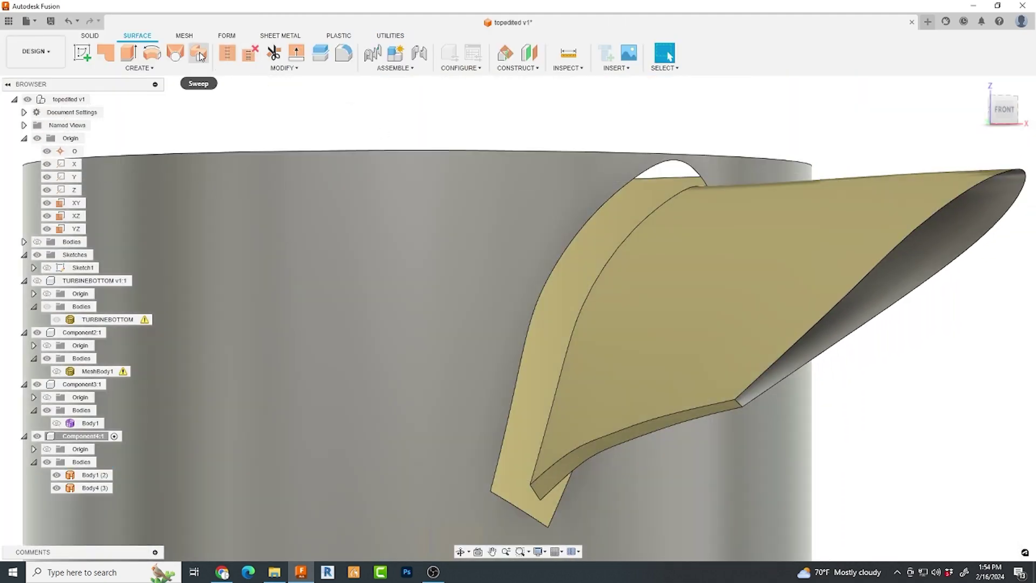
Step: Loft a surface from the blade edge to the hub edge with tangent continuity on both profiles
left_click(175, 52)
left_click(655, 211)
left_click(932, 224)
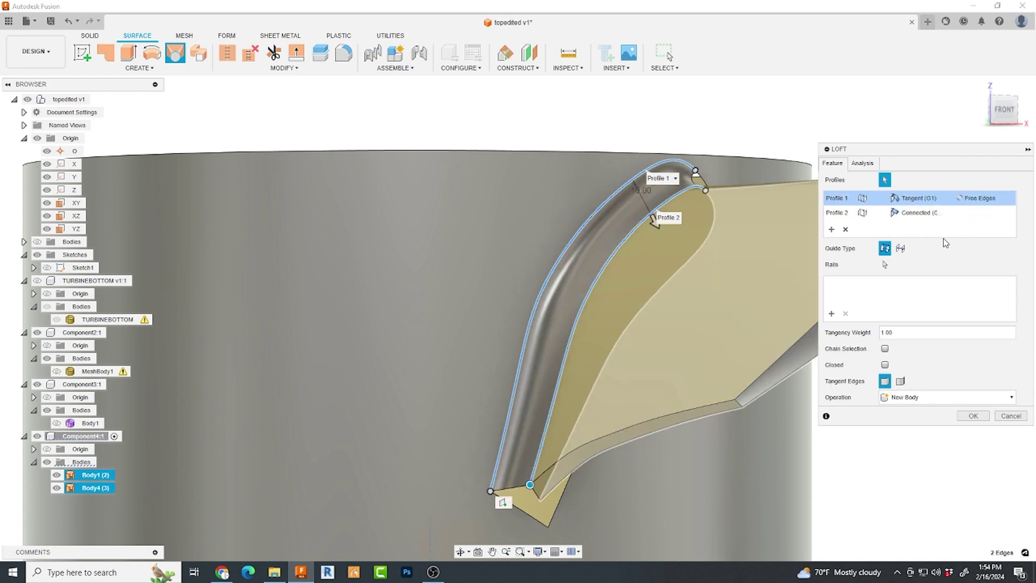
left_click(918, 212)
left_click(924, 238)
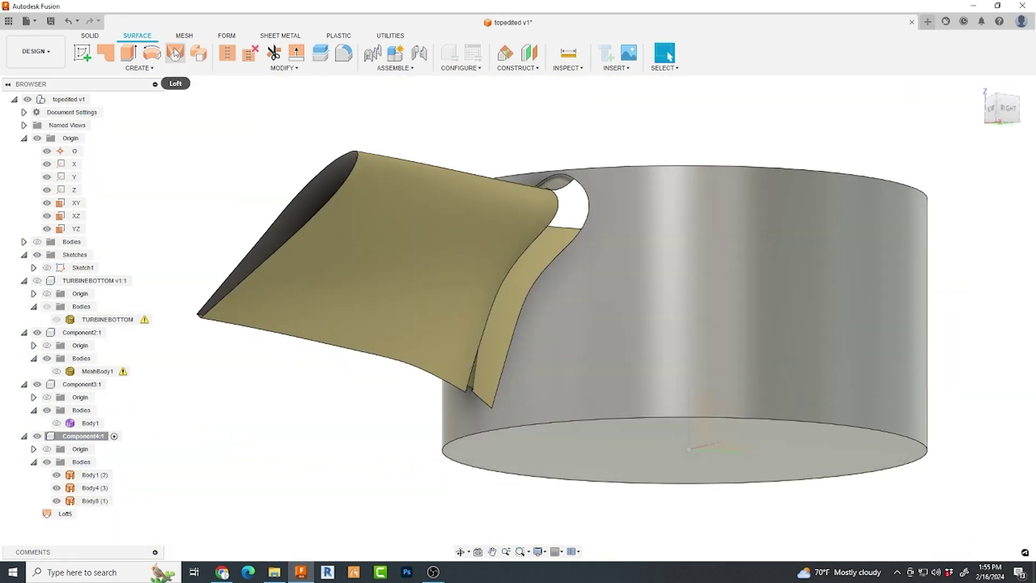
Step: Loft the blade's other side to the hub with a tangent Profile 1
left_click(175, 53)
scroll(565, 197, "up", 3)
left_click(620, 207)
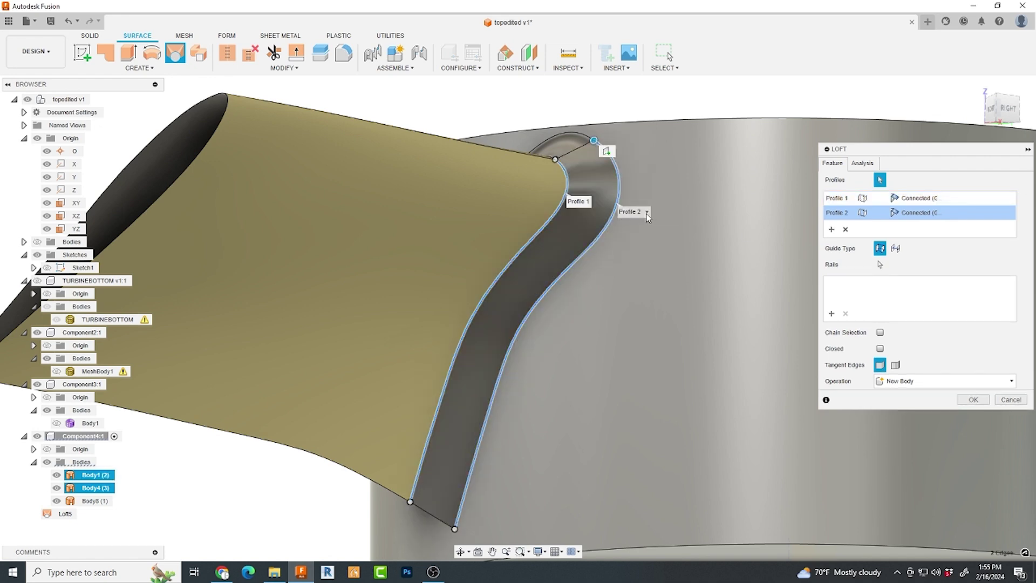
left_click(946, 198)
left_click(924, 224)
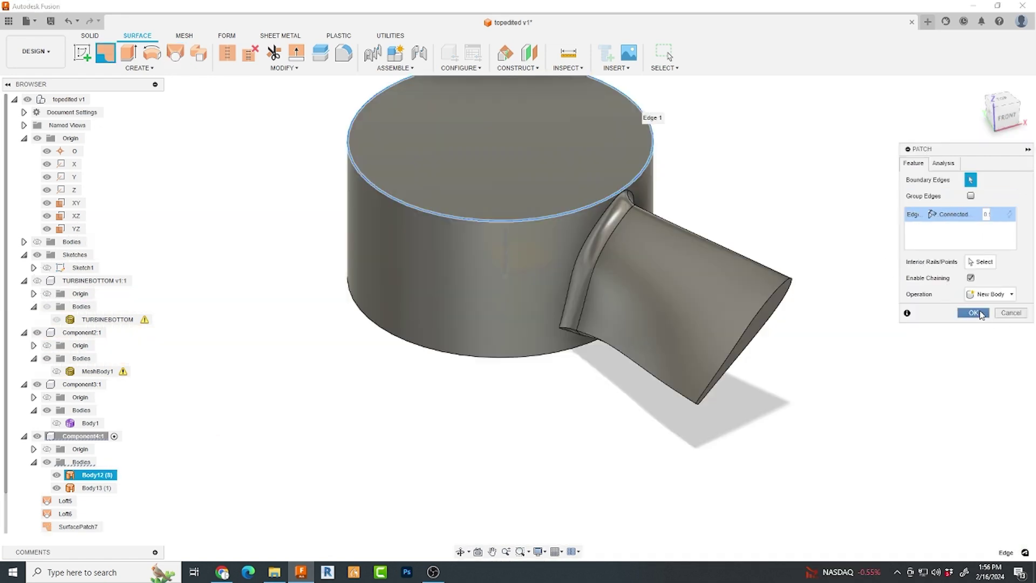
Step: Stitch the blade and hub surfaces into one solid body
left_click(227, 54)
left_click(547, 234)
scroll(784, 322, "up", 2)
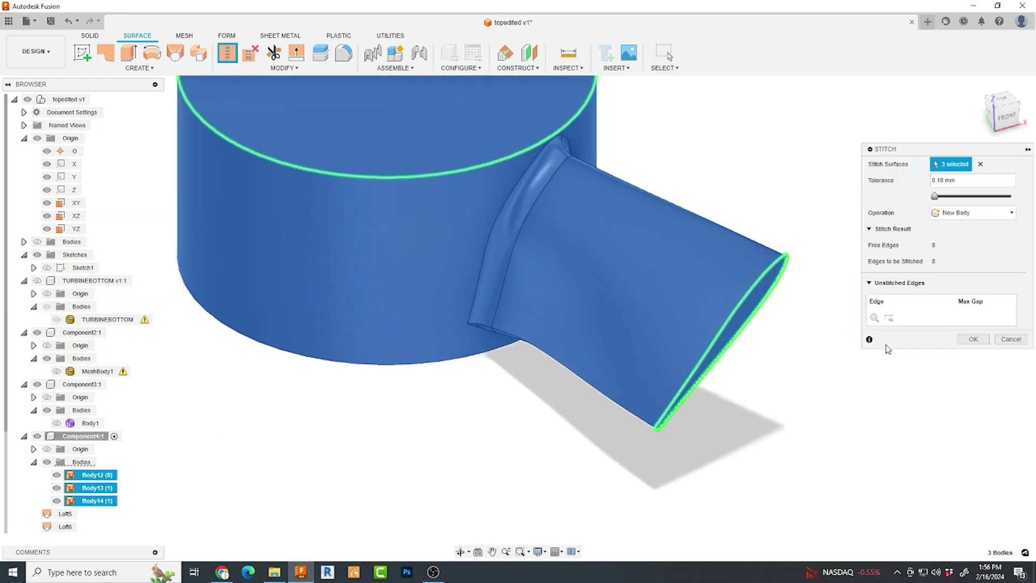
key("Return")
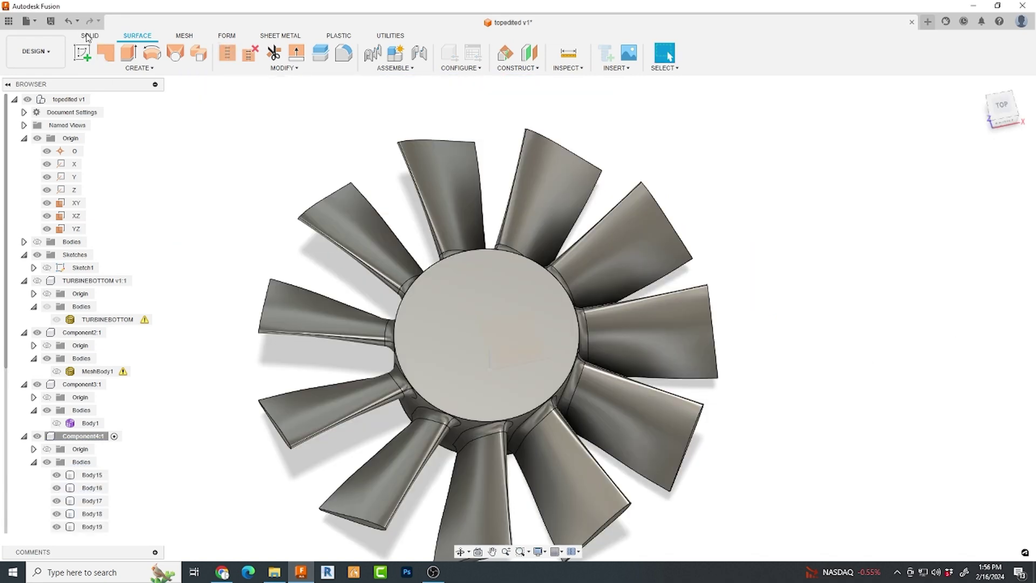
Step: Combine the hub as target body with the blades as tool bodies
left_click(88, 35)
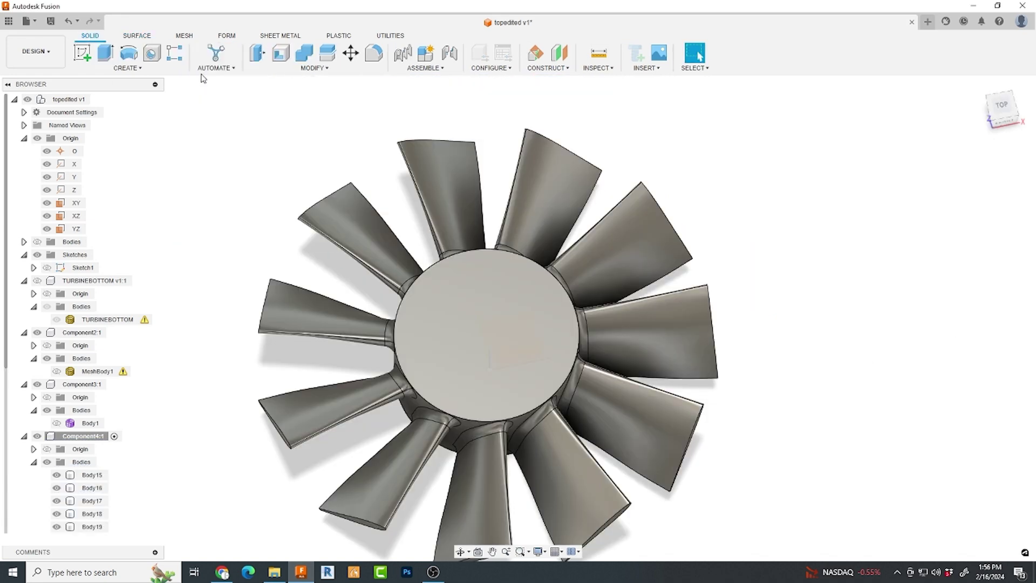
left_click(304, 52)
left_click(458, 172)
left_click(555, 204)
left_click(620, 243)
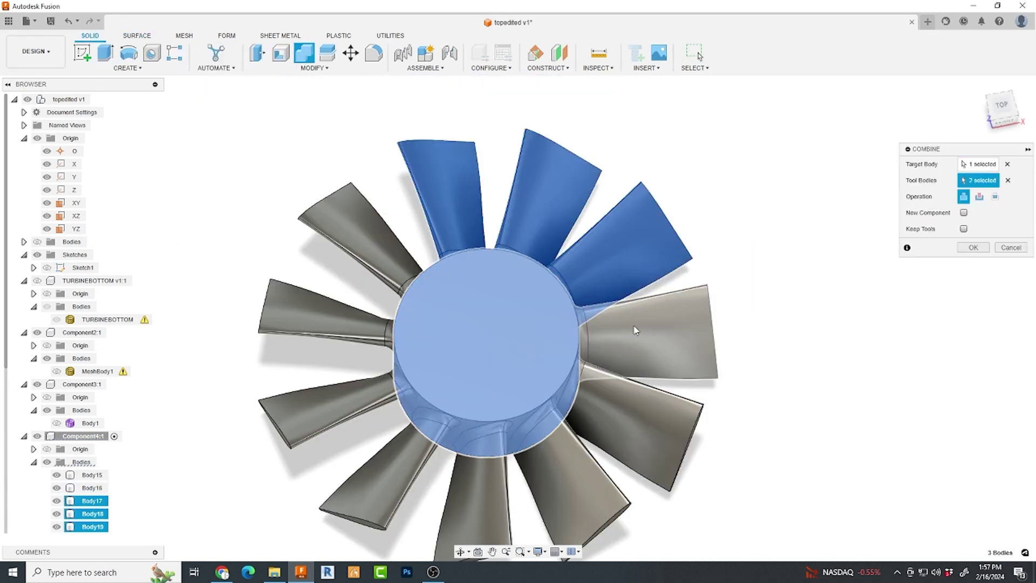
left_click(642, 330)
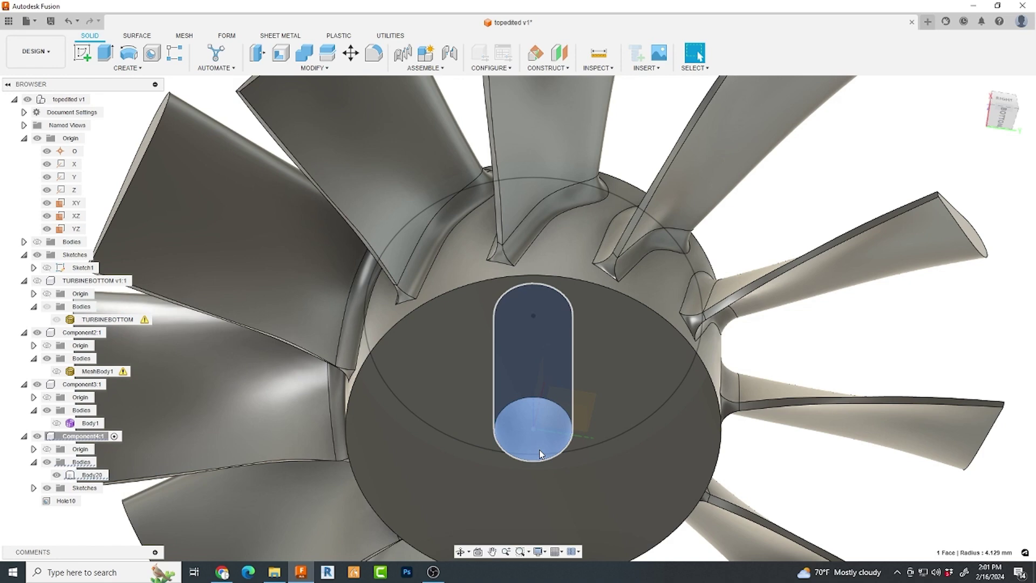
Step: Offset the centre bore circle to form the ring around the bore
key("q")
left_click_drag(536, 454, 539, 456)
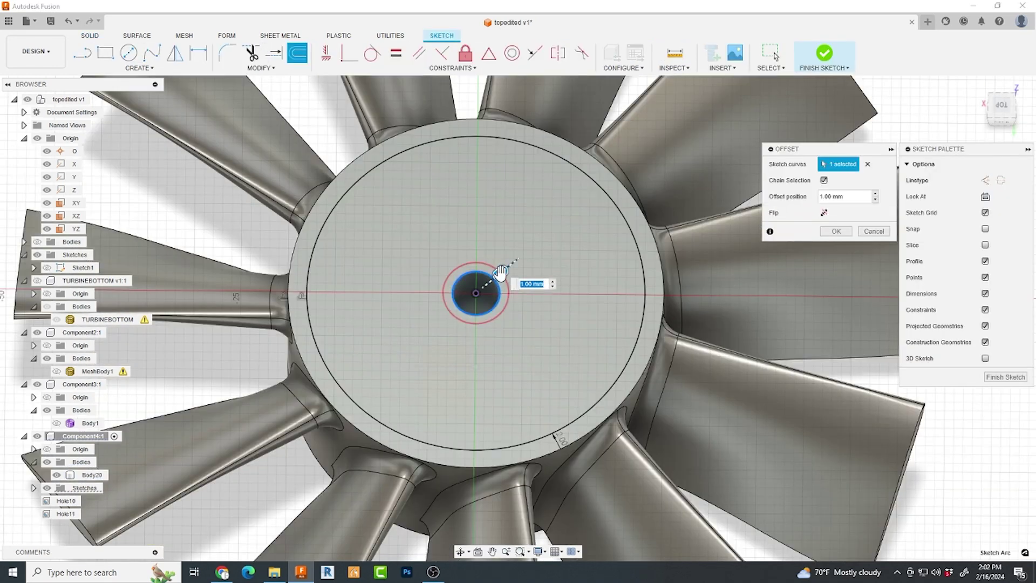
key("Return")
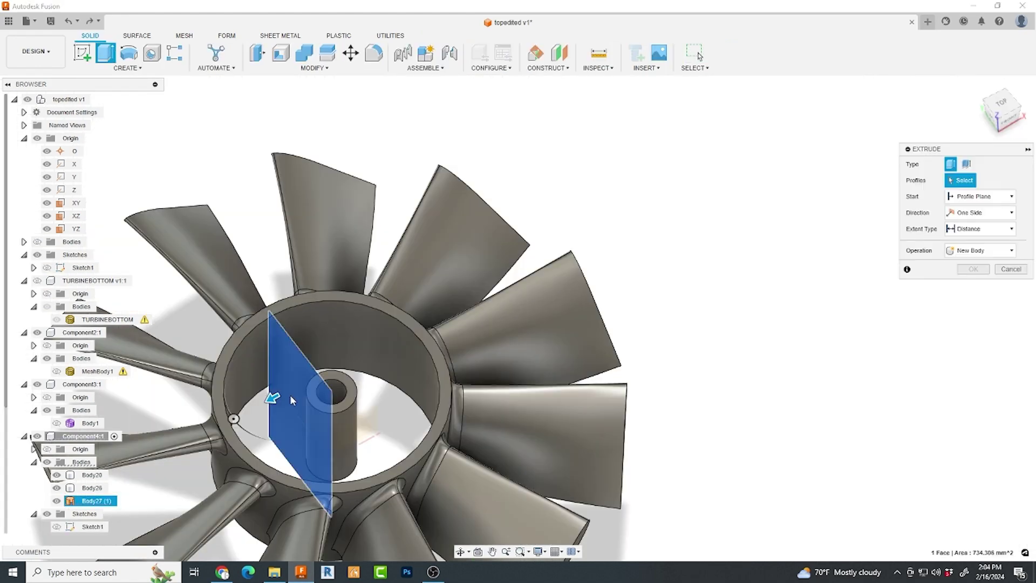
Step: Extrude a 0.595 mm symmetric thin spoke as a new body
left_click(983, 317)
left_click(983, 347)
key("Return")
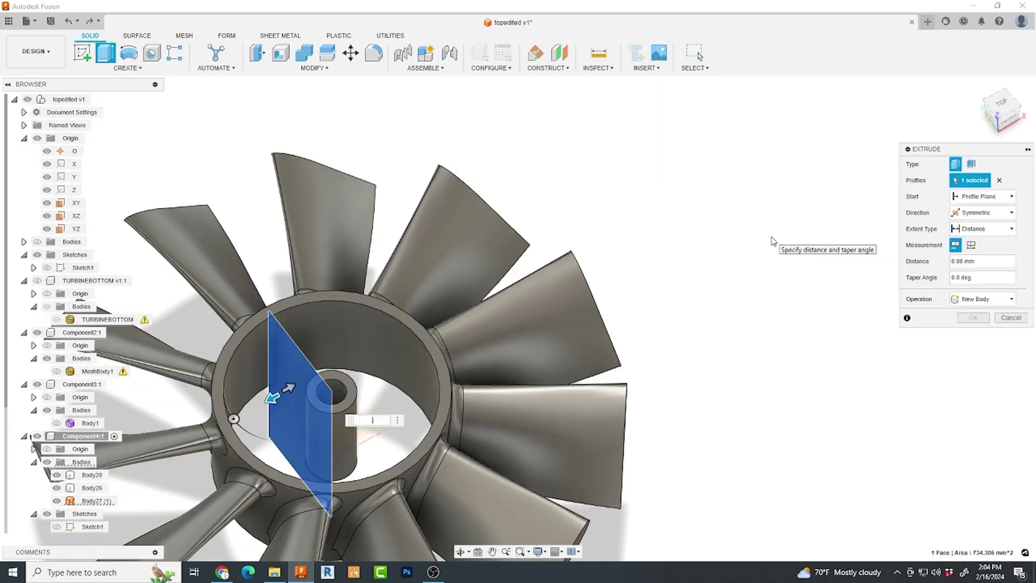
type(".595")
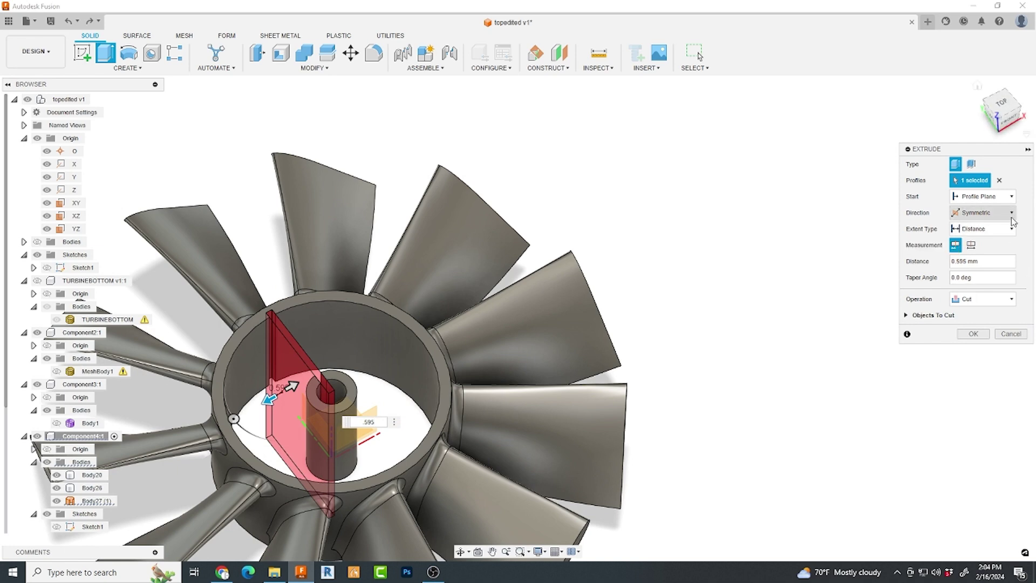
left_click(981, 335)
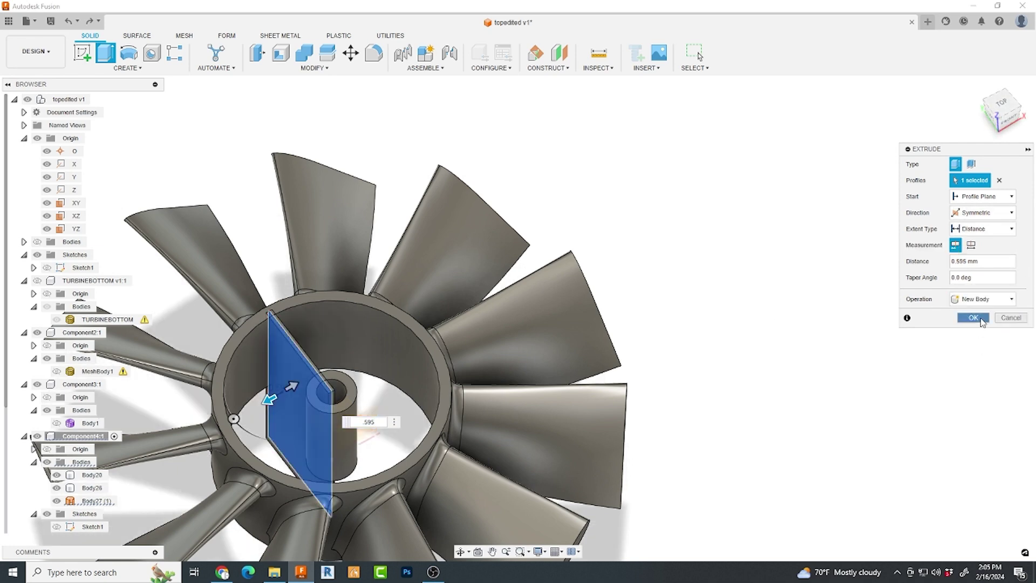
key("Return")
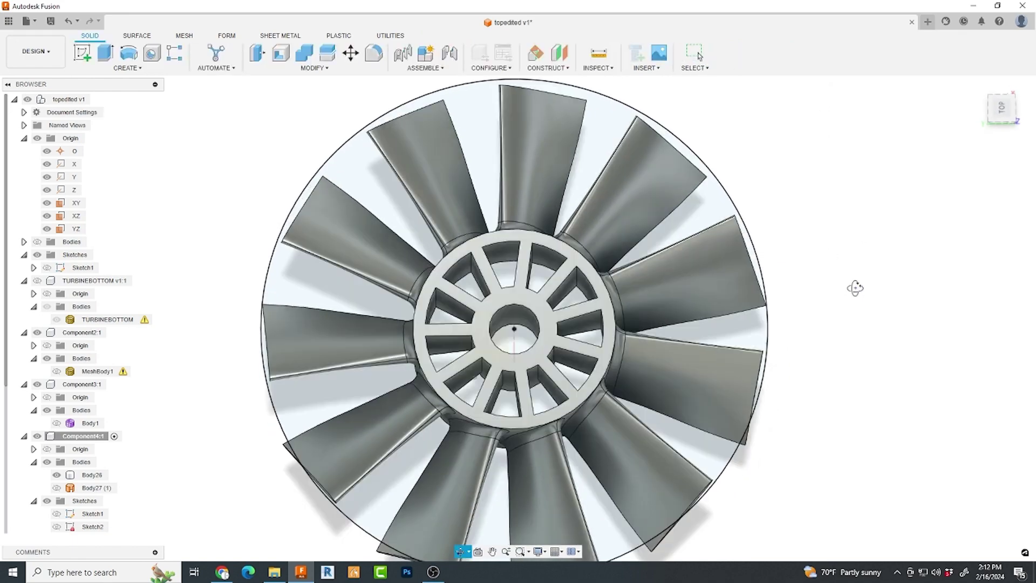
Step: Orbit to the blades and start an Offset Face on a blade face
middle_click_drag(855, 287, 756, 324, "shift")
scroll(674, 335, "up", 5)
right_click(655, 337)
left_click(693, 323)
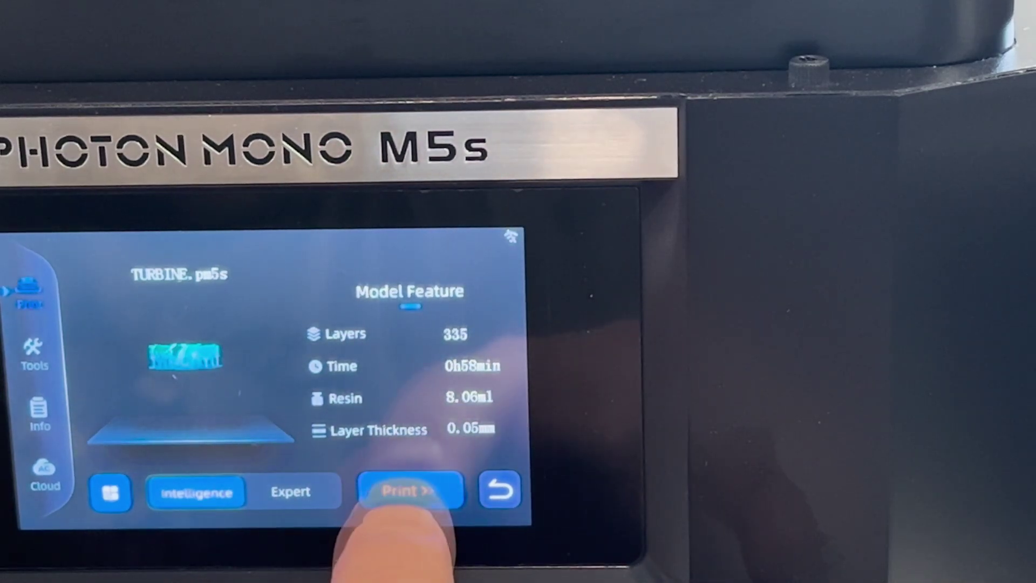
Step: Select TURBINE.pm5s on the Photon Mono M5s touchscreen and start the print
left_click(397, 489)
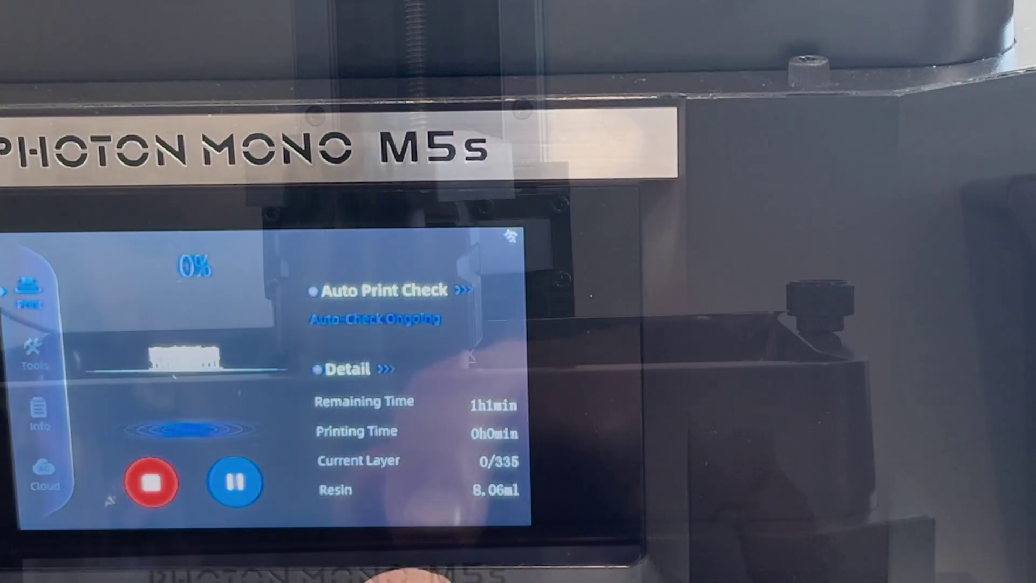